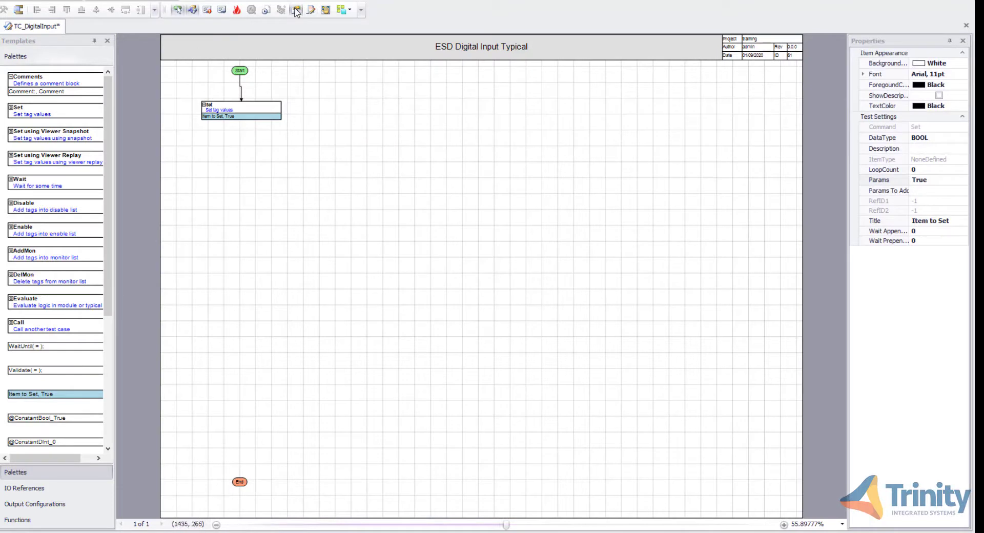
# Set the Set block's item title to <Tritag> and its parameter to False
pyautogui.click(952, 221)
pyautogui.write('<>')
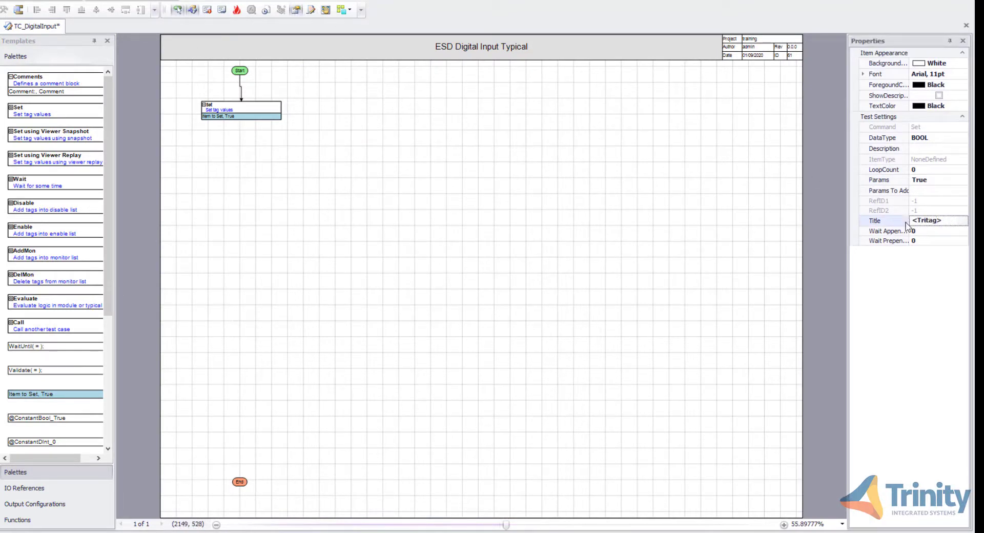
pyautogui.click(936, 179)
pyautogui.write('False')
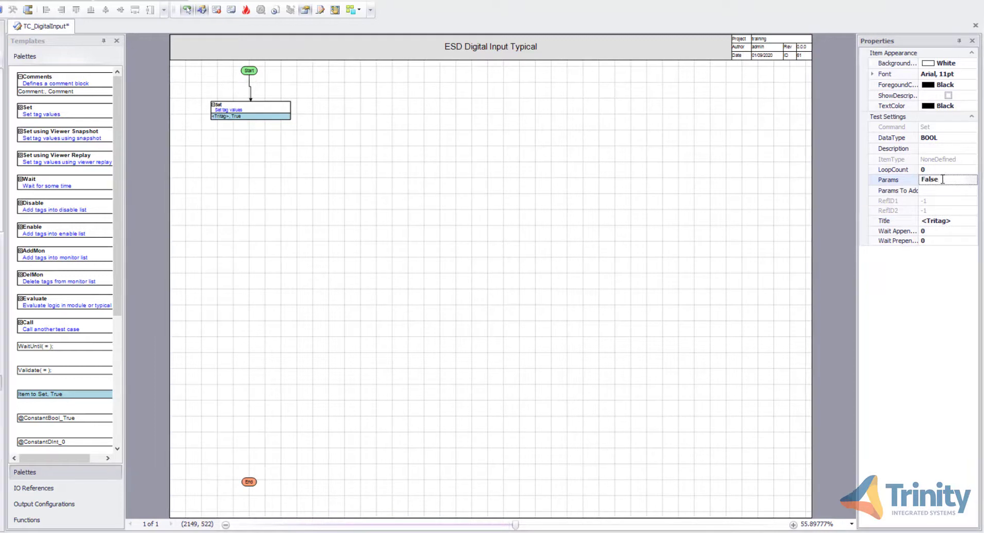
pyautogui.click(786, 169)
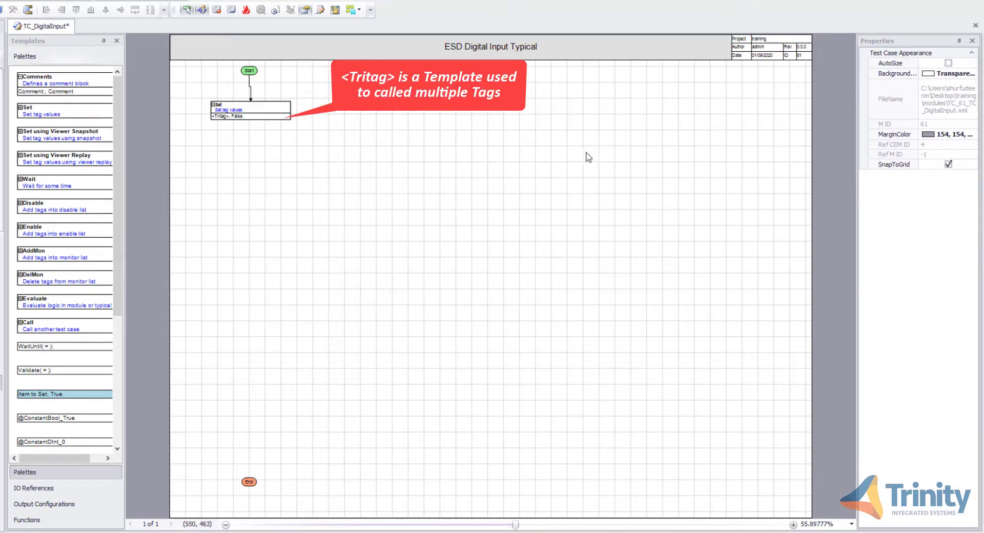
# Add a Wait block below the Set block and connect the Set block to it
pyautogui.moveTo(84, 182); pyautogui.dragTo(268, 160)
pyautogui.click(264, 172)
pyautogui.moveTo(251, 119); pyautogui.dragTo(251, 150)
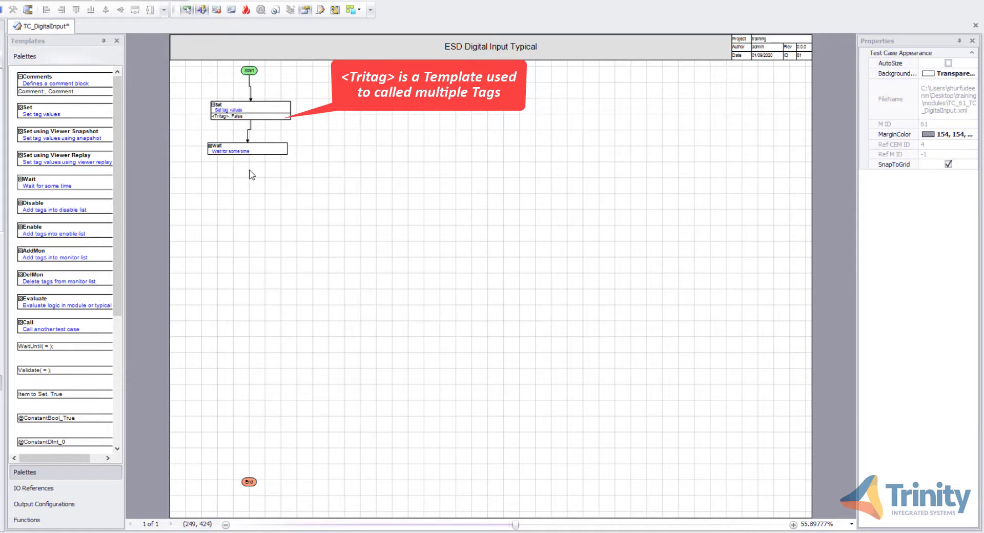
# Attach the ConstantTime constant to the Wait block and set its parameter to T#3s
pyautogui.scroll(-5, 88, 332)
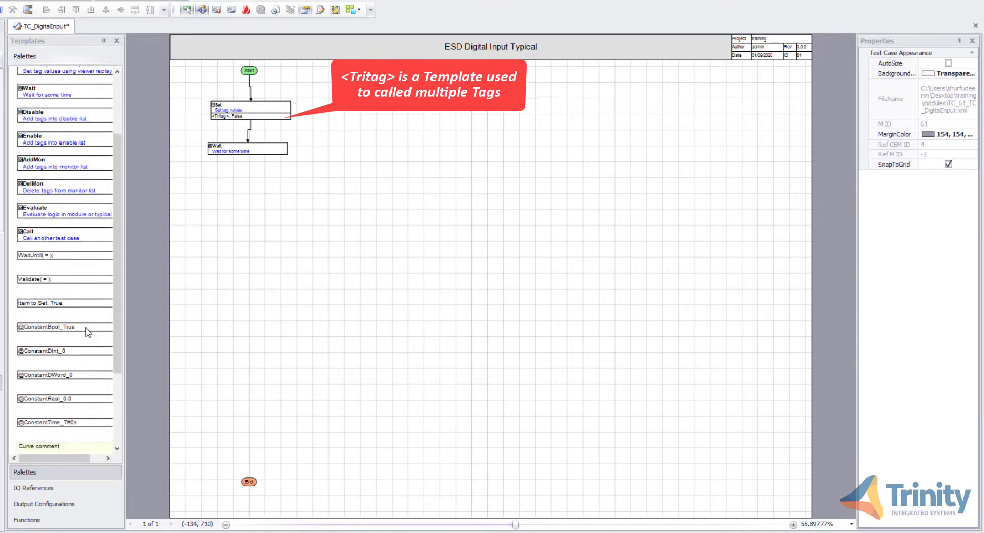
pyautogui.scroll(-1, 88, 332)
pyautogui.moveTo(44, 416); pyautogui.dragTo(231, 151)
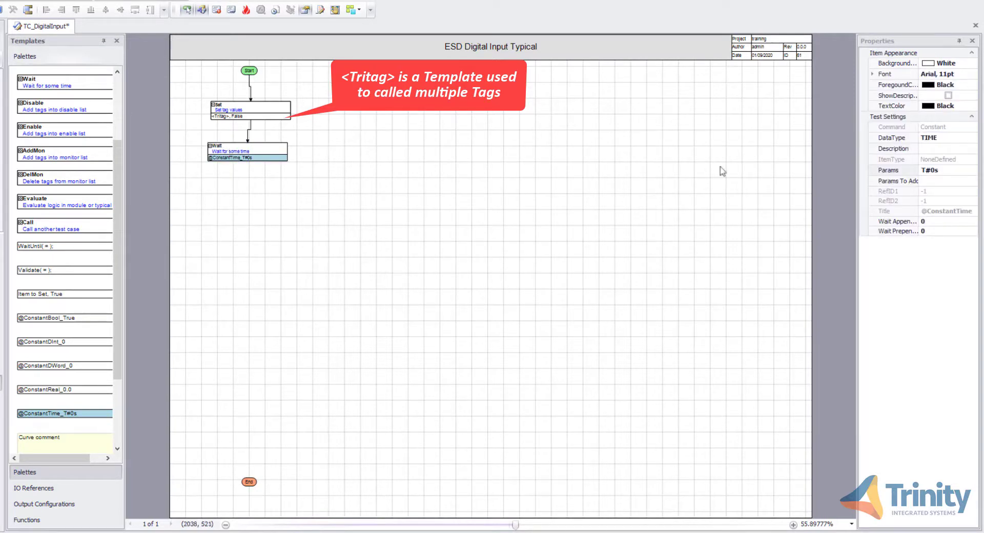
pyautogui.click(933, 173)
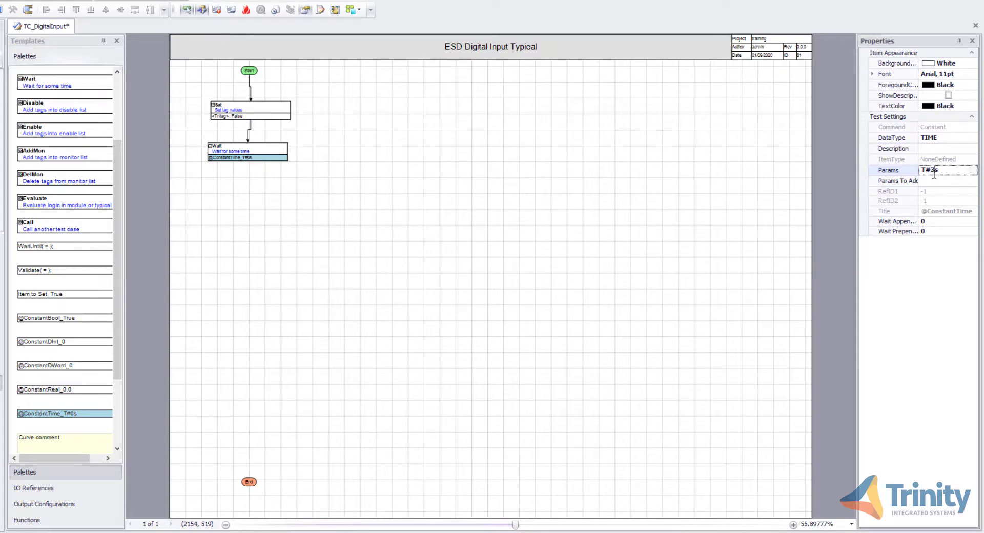
pyautogui.click(708, 151)
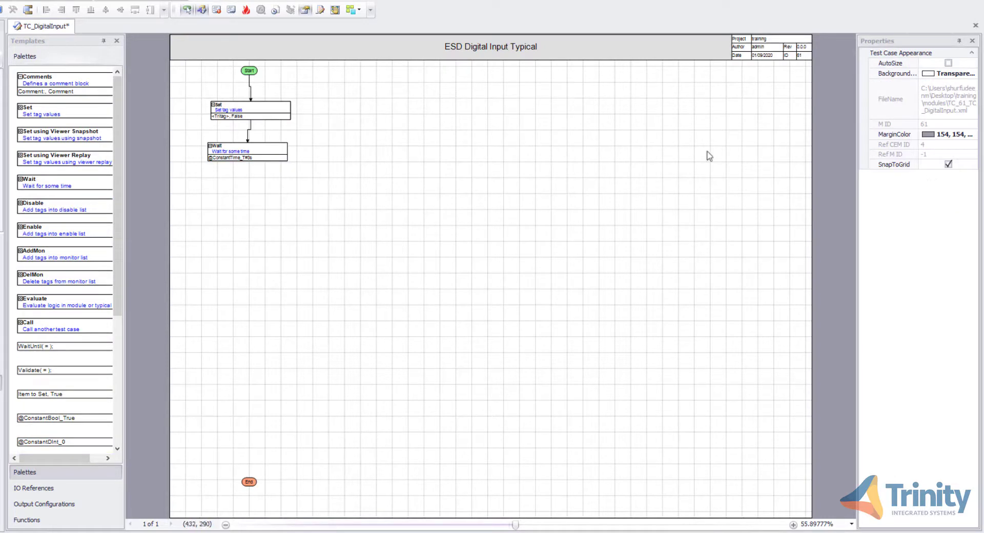
# Place a copy of the Set block below the Wait block and set its parameter to True
pyautogui.click(276, 111)
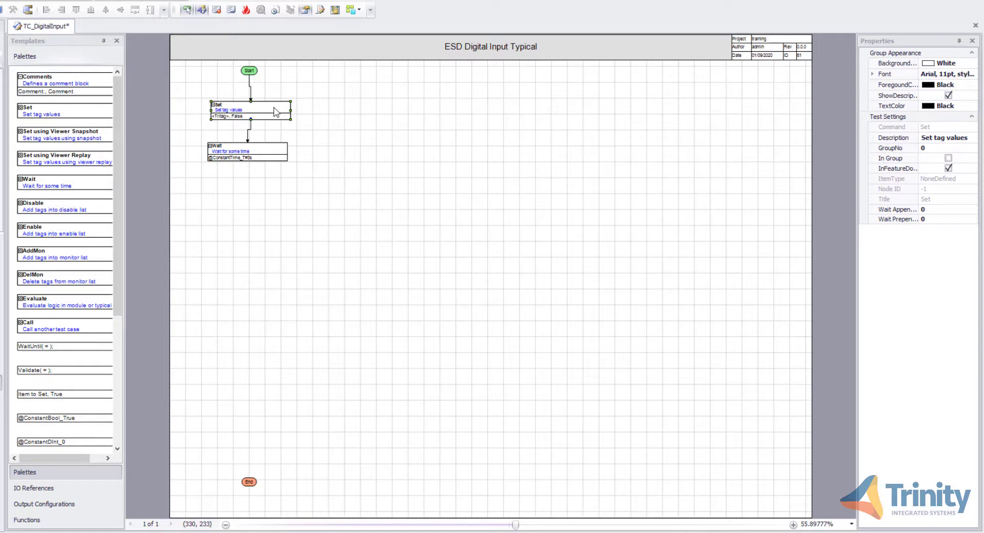
pyautogui.moveTo(275, 111); pyautogui.dragTo(248, 182)
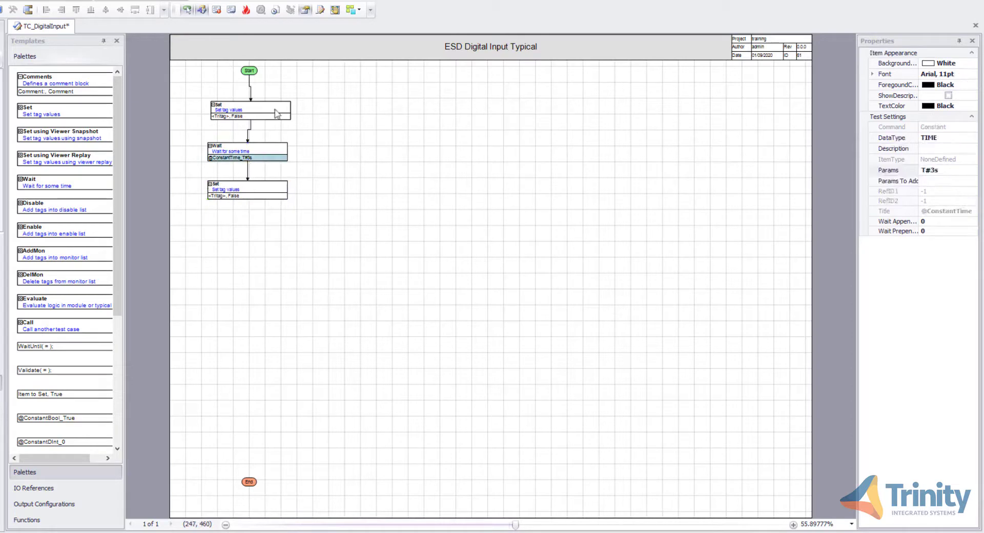
pyautogui.click(248, 196)
pyautogui.click(943, 180)
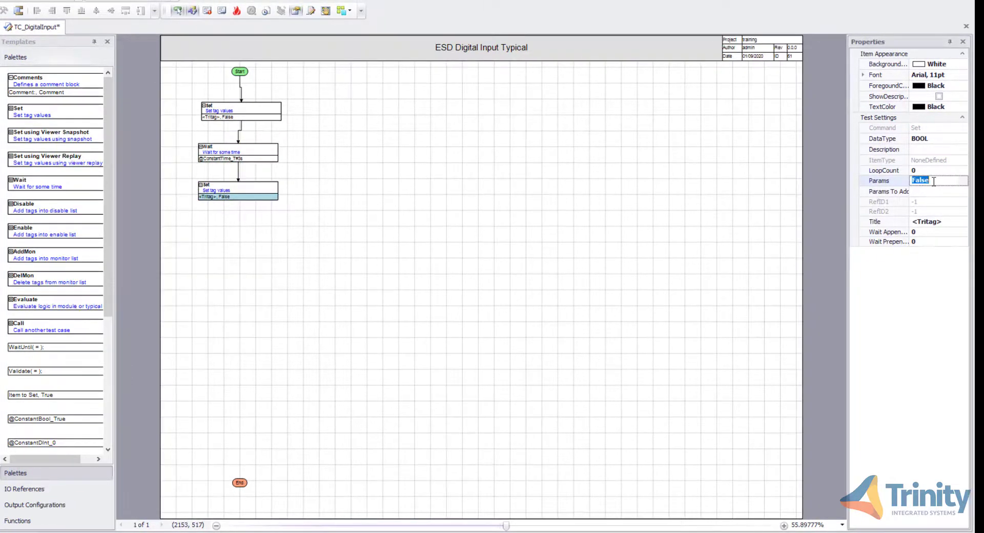
pyautogui.write('True')
pyautogui.click(666, 167)
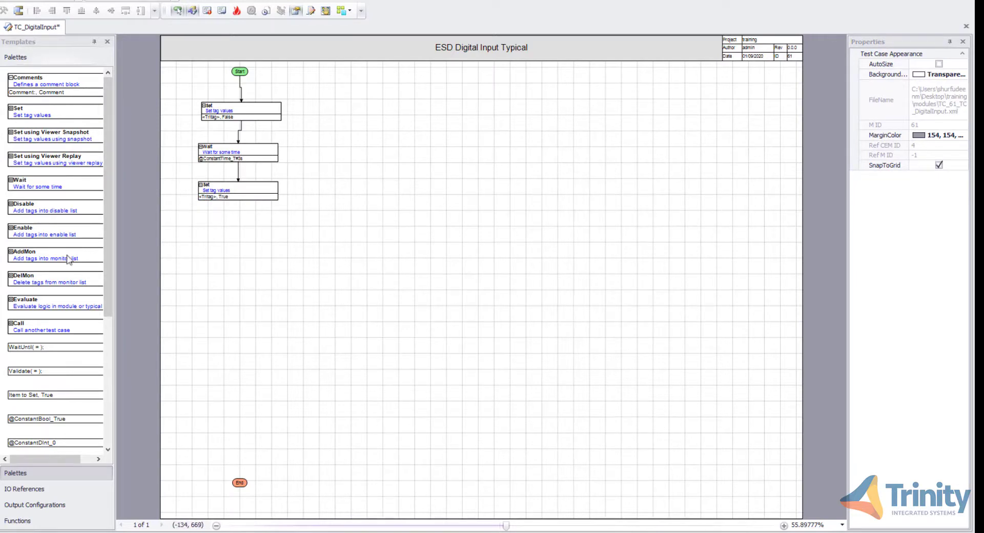
# Add a Call block below the second Set block and connect the Set block to it
pyautogui.moveTo(28, 336); pyautogui.dragTo(213, 246)
pyautogui.click(215, 241)
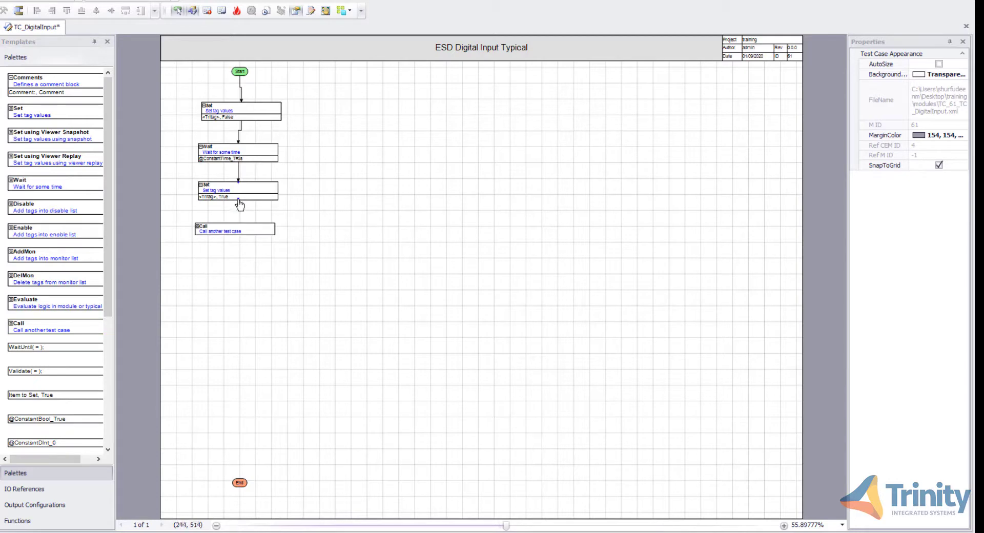
pyautogui.moveTo(238, 200); pyautogui.dragTo(240, 227)
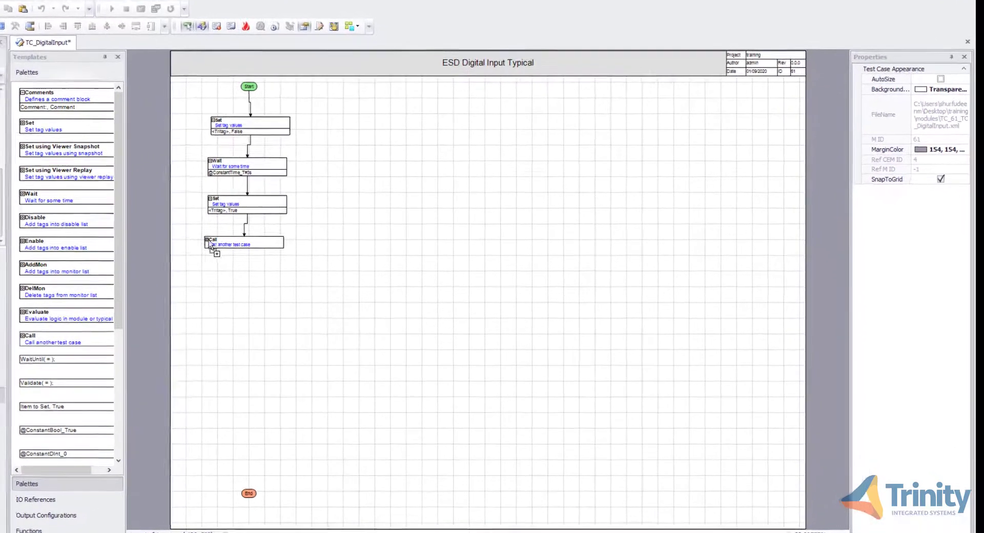
# Connect the Call block to the End node
pyautogui.moveTo(209, 245); pyautogui.dragTo(246, 489)
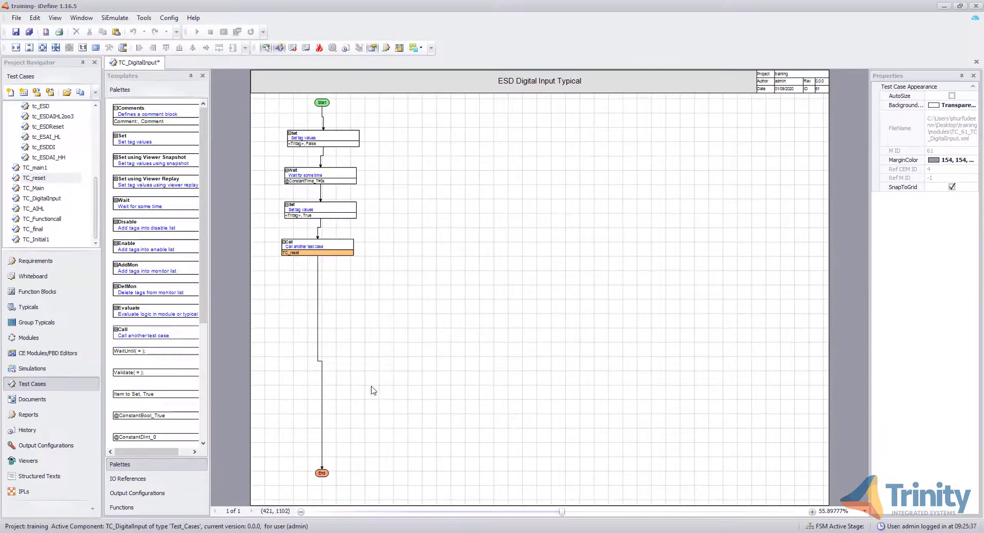
pyautogui.moveTo(271, 118); pyautogui.dragTo(392, 351)
pyautogui.click(138, 48)
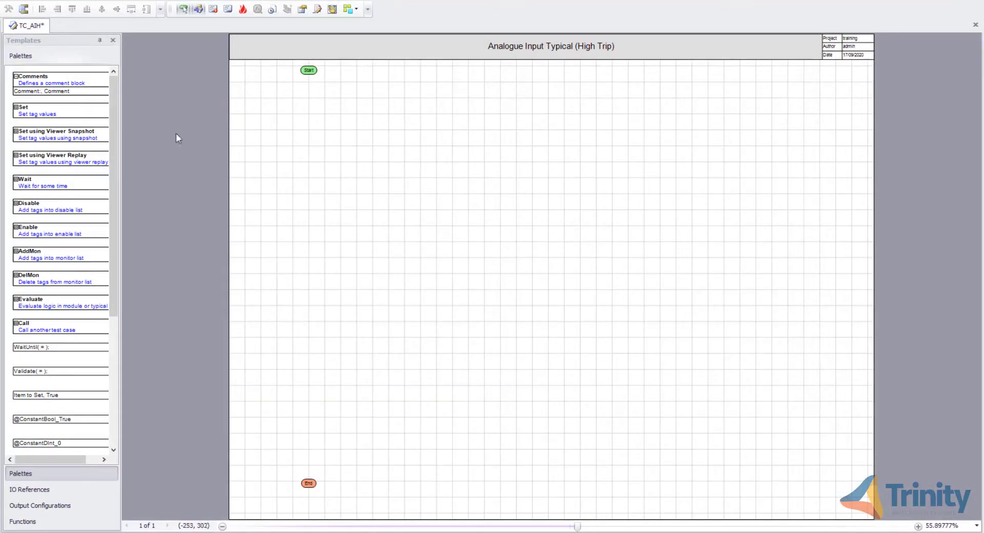
# Add a Set block in the TC_AIH test case and connect Start to it
pyautogui.moveTo(89, 114); pyautogui.dragTo(340, 109)
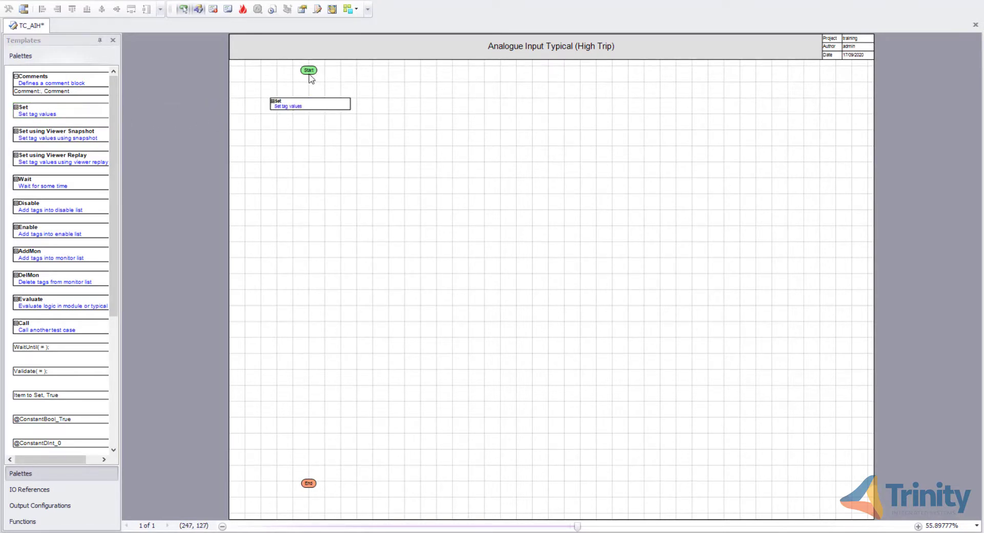
pyautogui.moveTo(309, 76); pyautogui.dragTo(310, 103)
# Attach the Item to Set parameter to the Set block and set its title to <Tritag>
pyautogui.moveTo(63, 394); pyautogui.dragTo(313, 112)
pyautogui.click(314, 112)
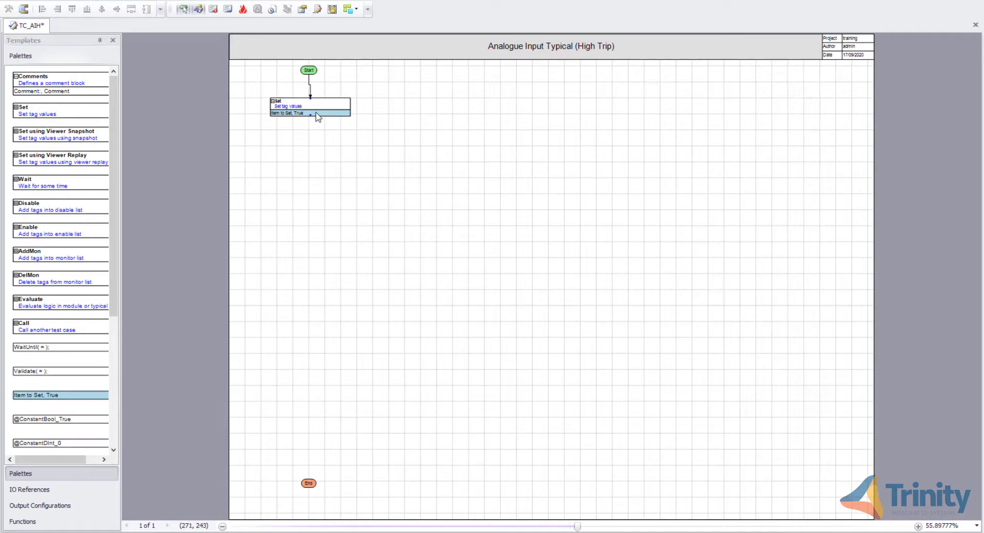
pyautogui.click(302, 9)
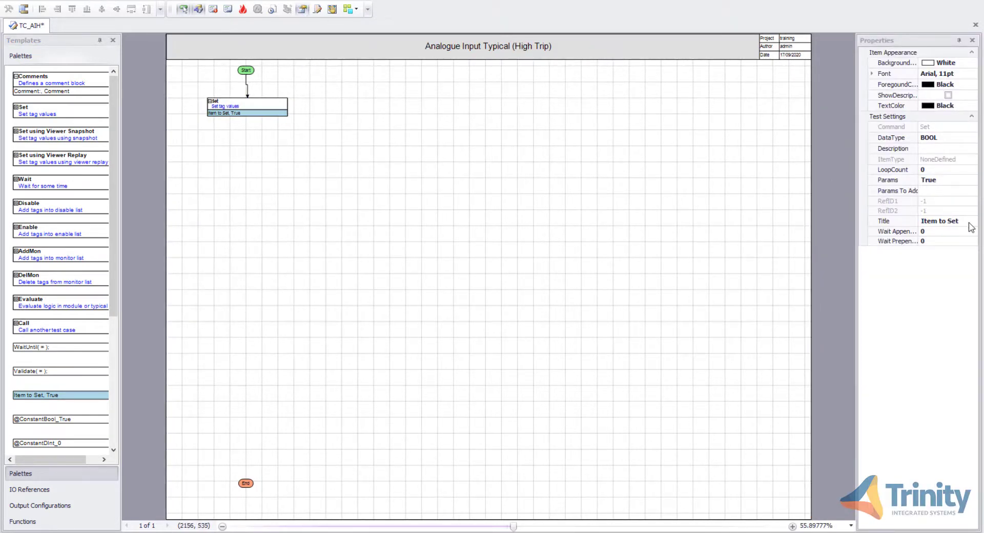
pyautogui.moveTo(970, 225); pyautogui.dragTo(915, 222)
pyautogui.write('<>Tritag>')
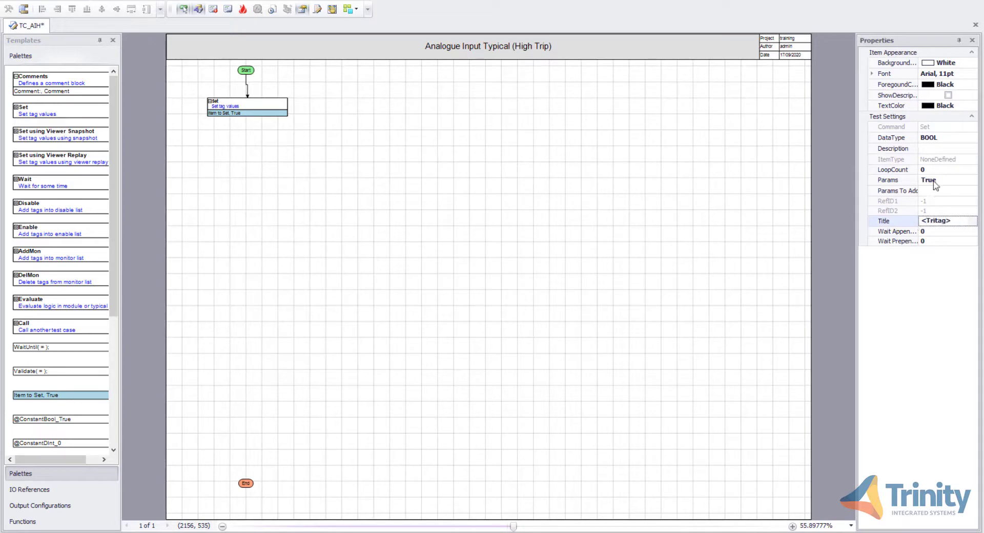
# Set the Set item's parameter to <TST_H>
pyautogui.click(921, 181)
pyautogui.write('<>')
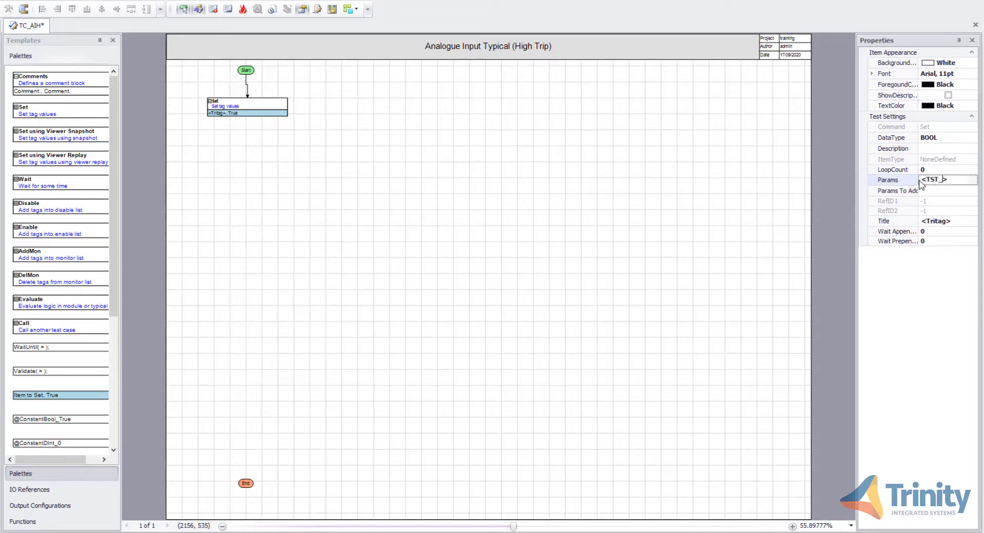
pyautogui.write('TST_H')
pyautogui.click(784, 191)
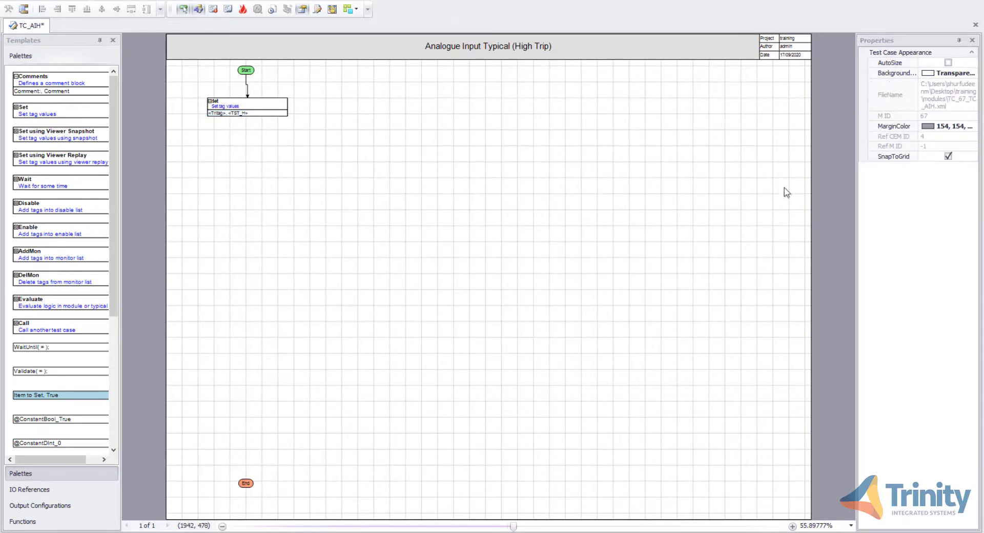
# Set the Set block's description to Set <Tritag> to <Trip_H>
pyautogui.click(260, 112)
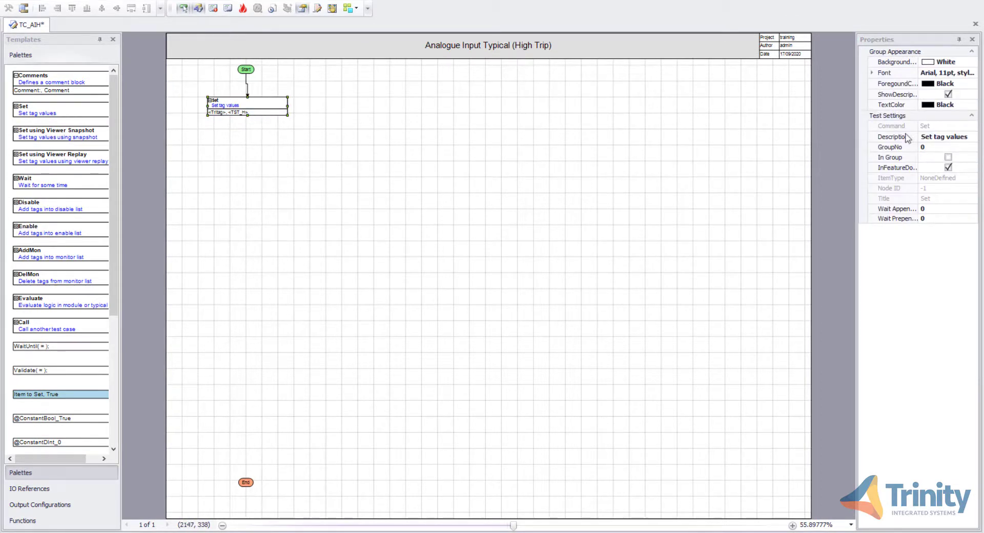
pyautogui.click(968, 137)
pyautogui.press('BackSpace')
pyautogui.press('BackSpace')
pyautogui.press('BackSpace')
pyautogui.press('BackSpace')
pyautogui.press('BackSpace')
pyautogui.press('BackSpace')
pyautogui.press('BackSpace')
pyautogui.press('BackSpace')
pyautogui.press('BackSpace')
pyautogui.press('BackSpace')
pyautogui.write('<>')
pyautogui.hotkey('ctrl', 'a')
pyautogui.write('t')
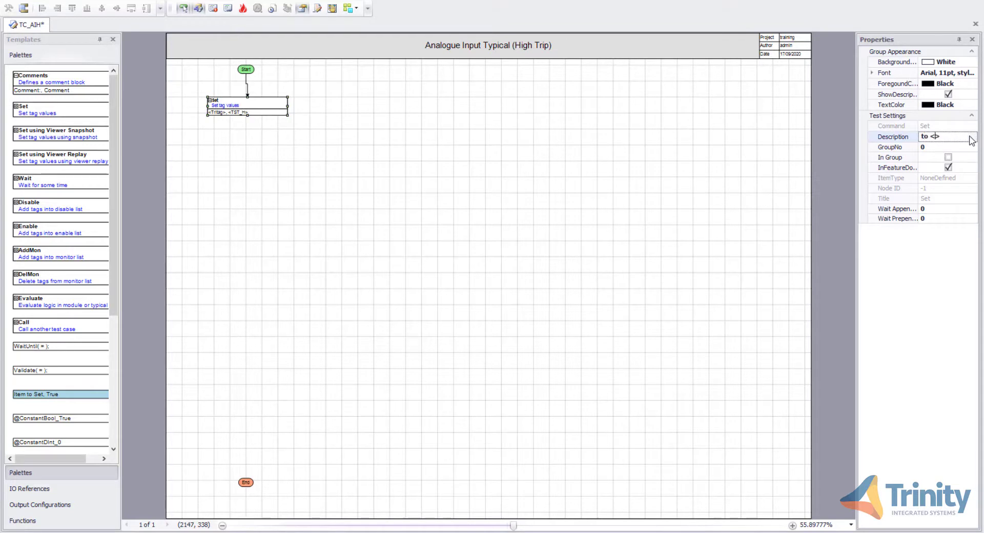
pyautogui.click(759, 220)
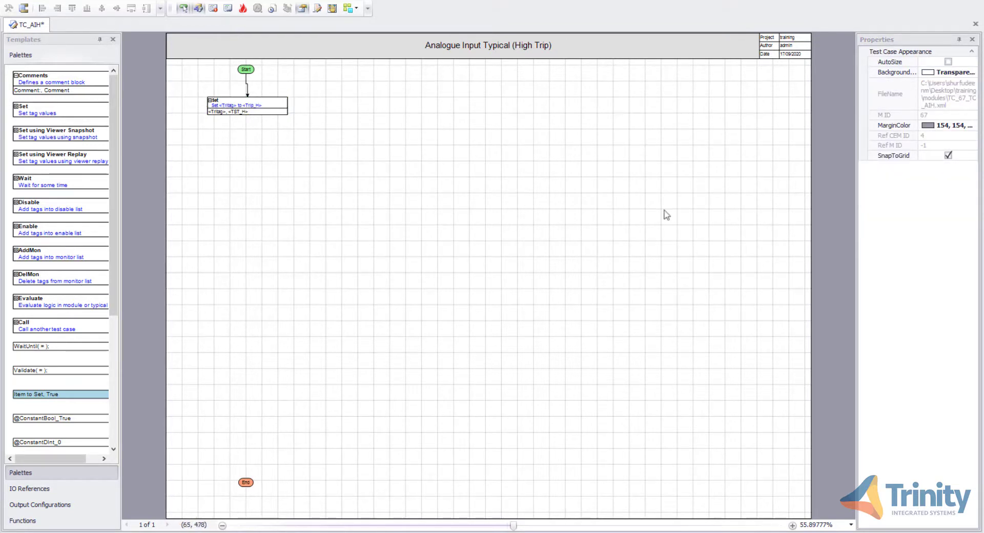
# Add a Wait block below the Set block and connect the Set block to it
pyautogui.moveTo(97, 186); pyautogui.dragTo(281, 163)
pyautogui.click(267, 193)
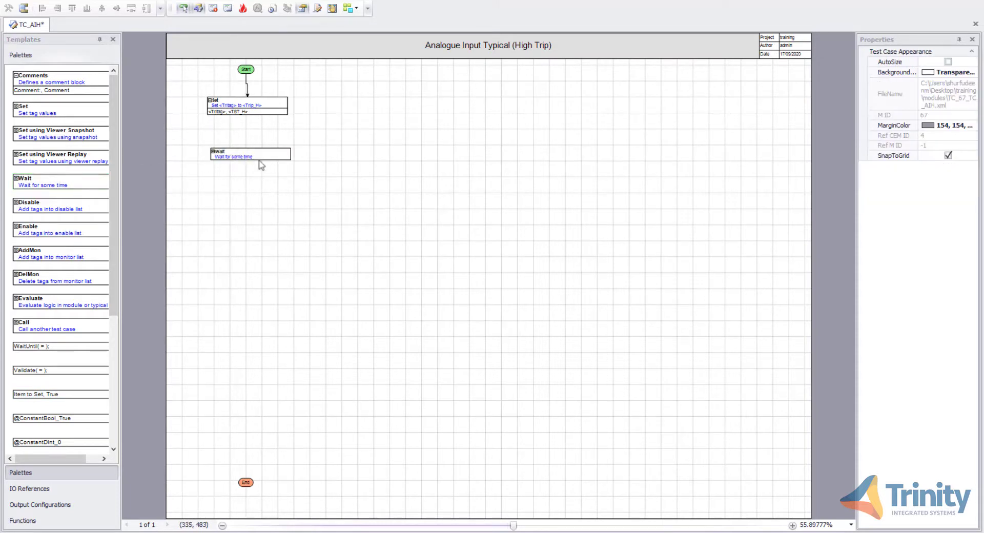
pyautogui.click(248, 115)
pyautogui.moveTo(248, 117); pyautogui.dragTo(249, 152)
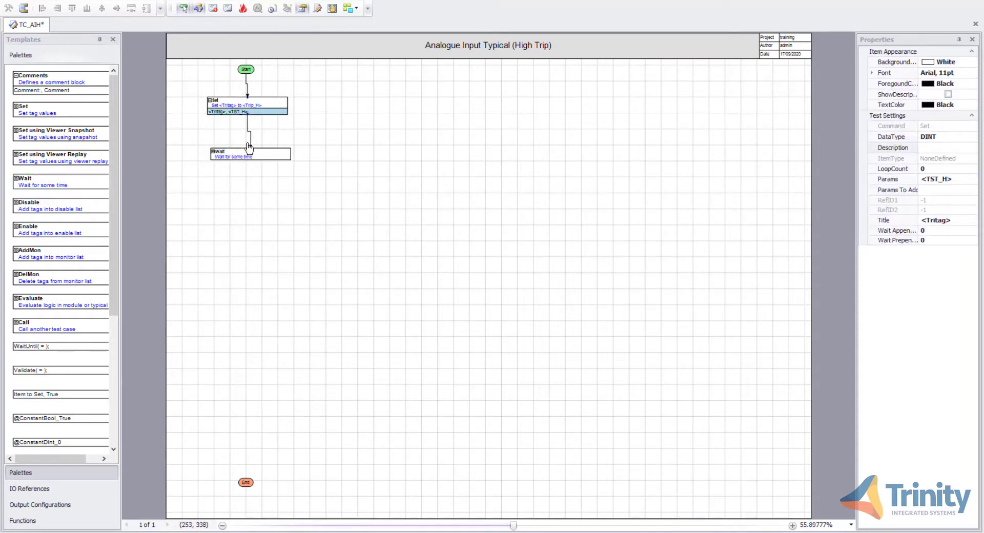
pyautogui.click(238, 182)
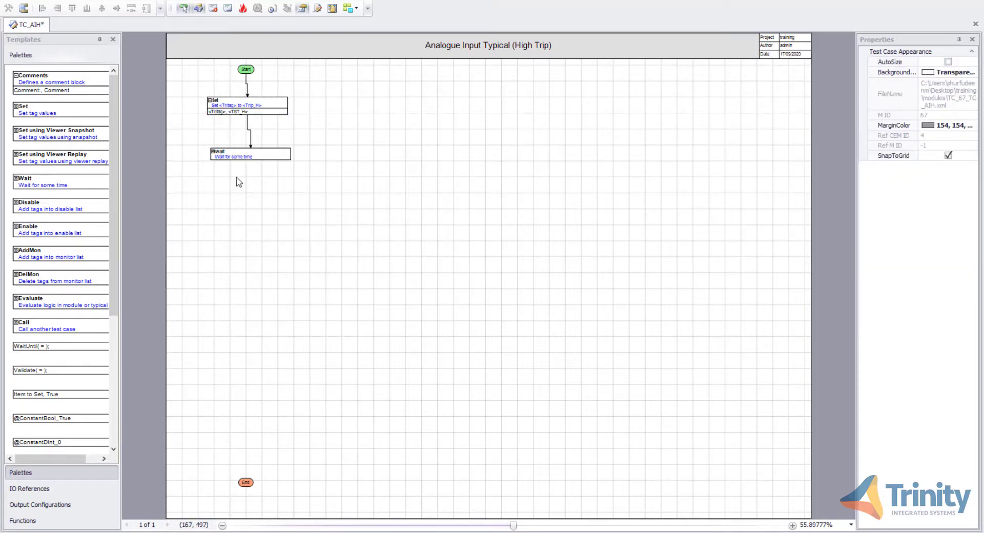
# Attach the ConstantTime constant to the Wait block and set its parameter to T#3s
pyautogui.scroll(-2, 109, 331)
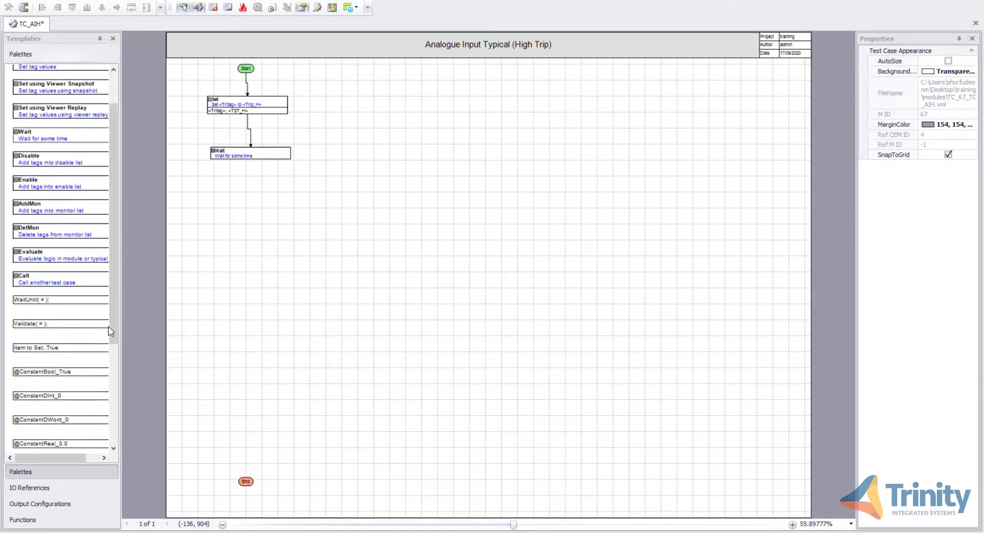
pyautogui.scroll(-1, 105, 332)
pyautogui.scroll(-1, 88, 340)
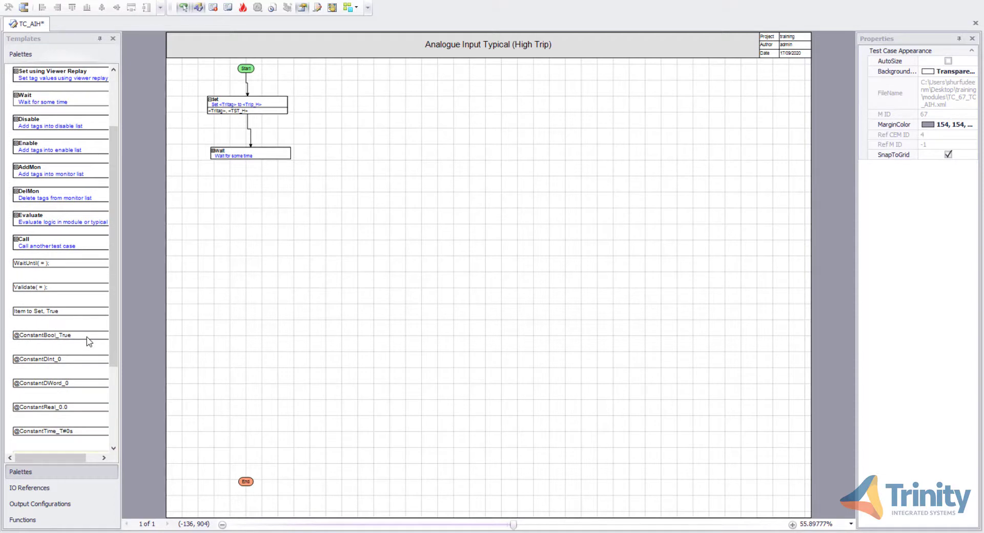
pyautogui.moveTo(53, 431); pyautogui.dragTo(236, 159)
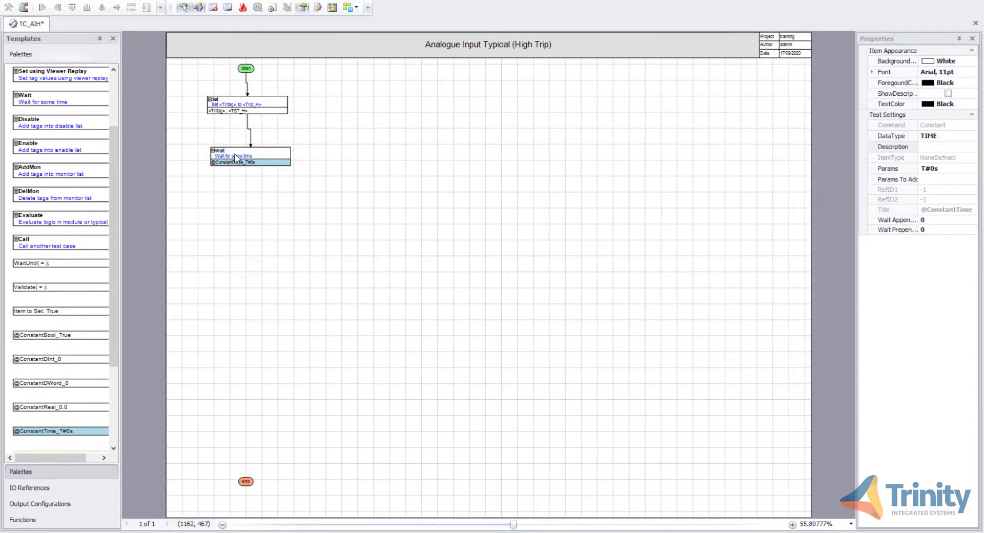
pyautogui.click(935, 170)
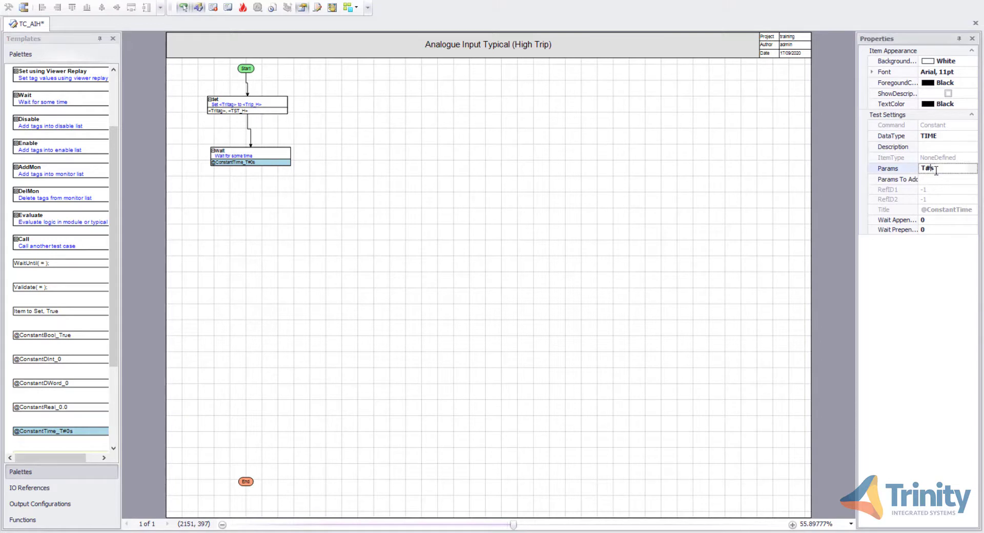
pyautogui.write('3')
pyautogui.click(773, 214)
# Place a copy of the Set block below the Wait block and connect the Wait block to it
pyautogui.click(280, 109)
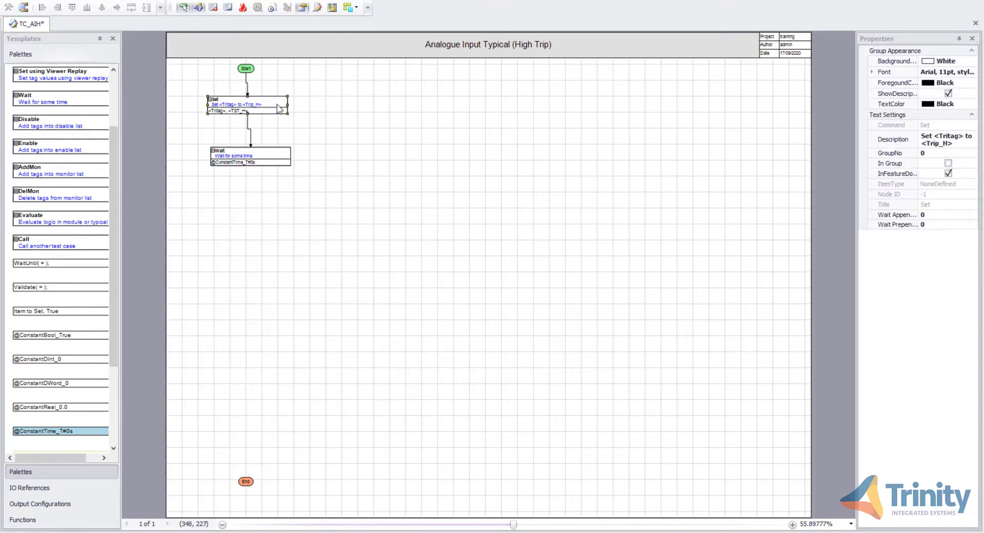
pyautogui.moveTo(278, 107); pyautogui.dragTo(277, 205)
pyautogui.click(328, 183)
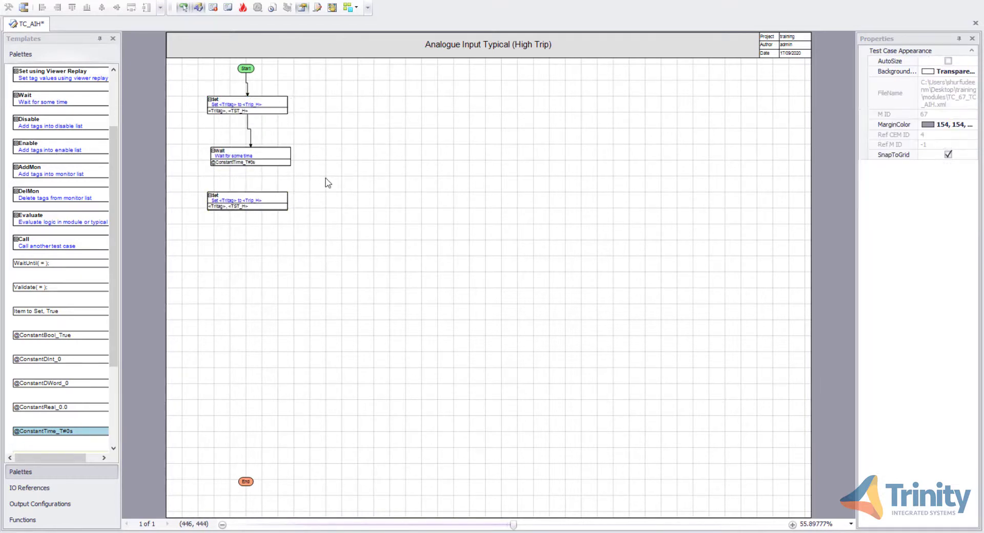
pyautogui.moveTo(251, 166); pyautogui.dragTo(253, 205)
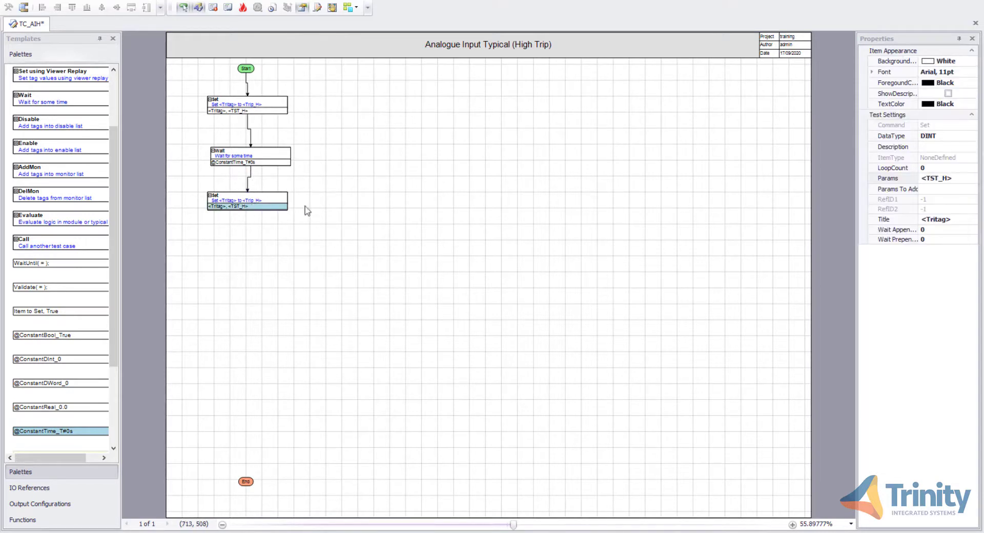
# Set the copied Set block's parameter to <Normal>
pyautogui.click(949, 179)
pyautogui.press('BackSpace')
pyautogui.press('BackSpace')
pyautogui.press('BackSpace')
pyautogui.press('BackSpace')
pyautogui.press('BackSpace')
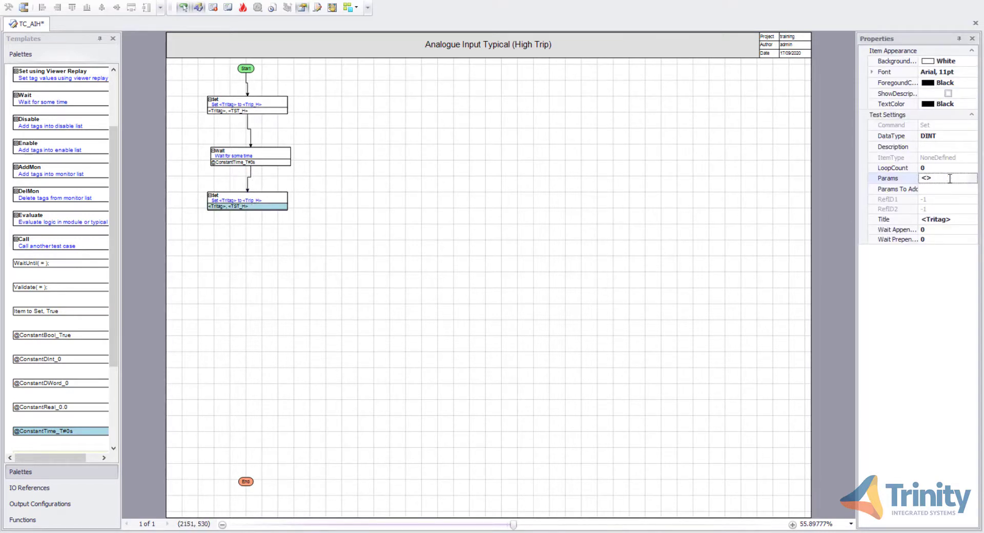
pyautogui.write('Normal')
pyautogui.press('Return')
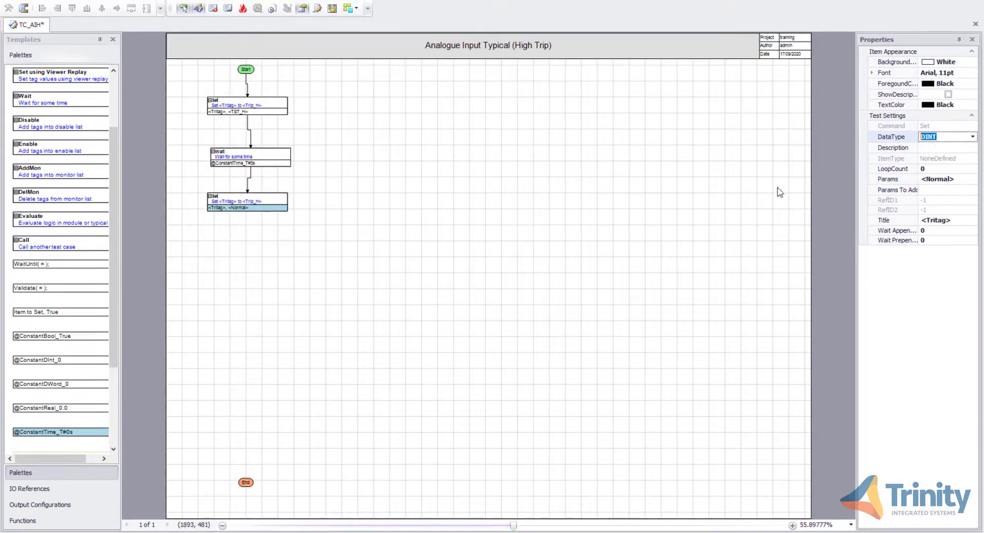
pyautogui.click(777, 193)
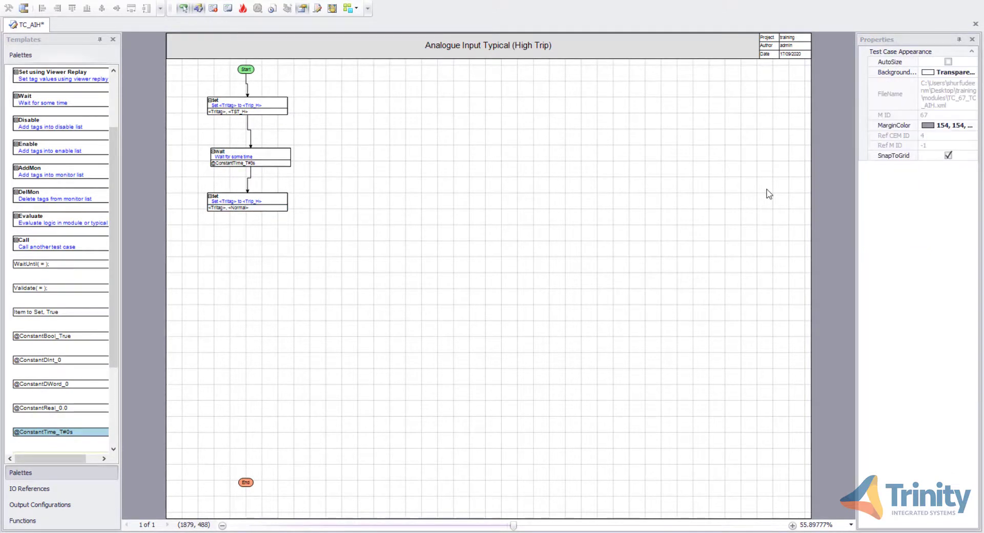
# Change the copied Set block's description to Set <Tritag> to <R_Normal>
pyautogui.click(282, 204)
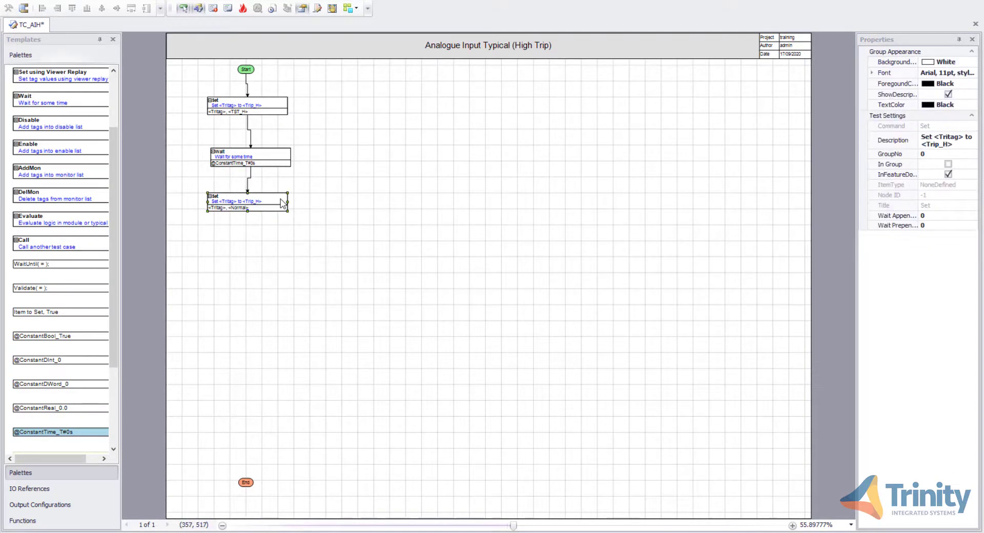
pyautogui.click(948, 147)
pyautogui.moveTo(956, 145); pyautogui.dragTo(937, 145)
pyautogui.write('R')
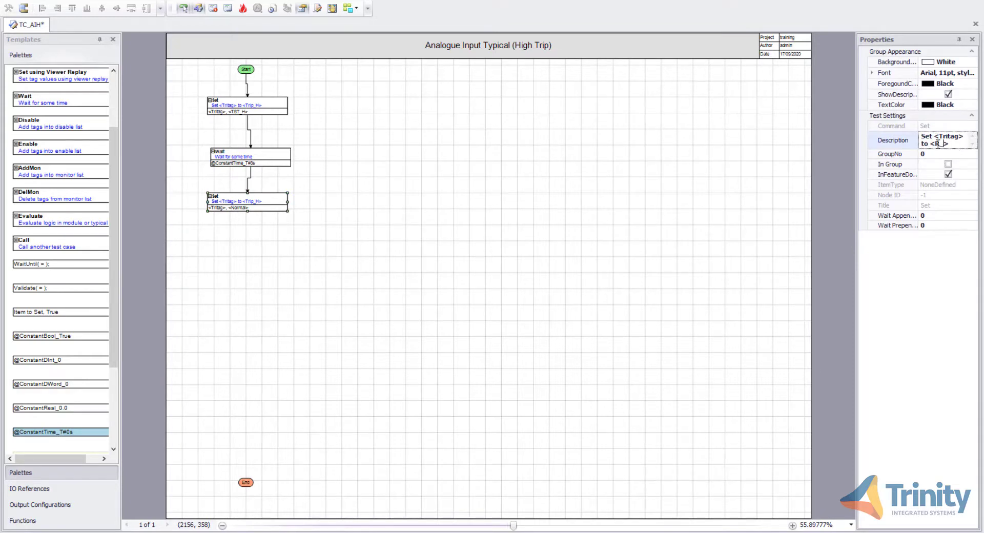
pyautogui.write('_Normal')
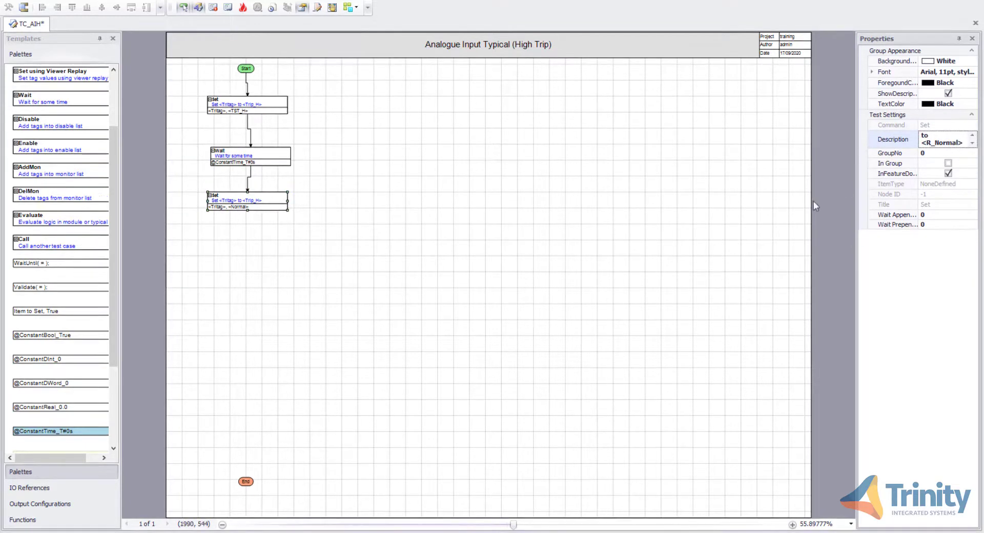
pyautogui.click(793, 217)
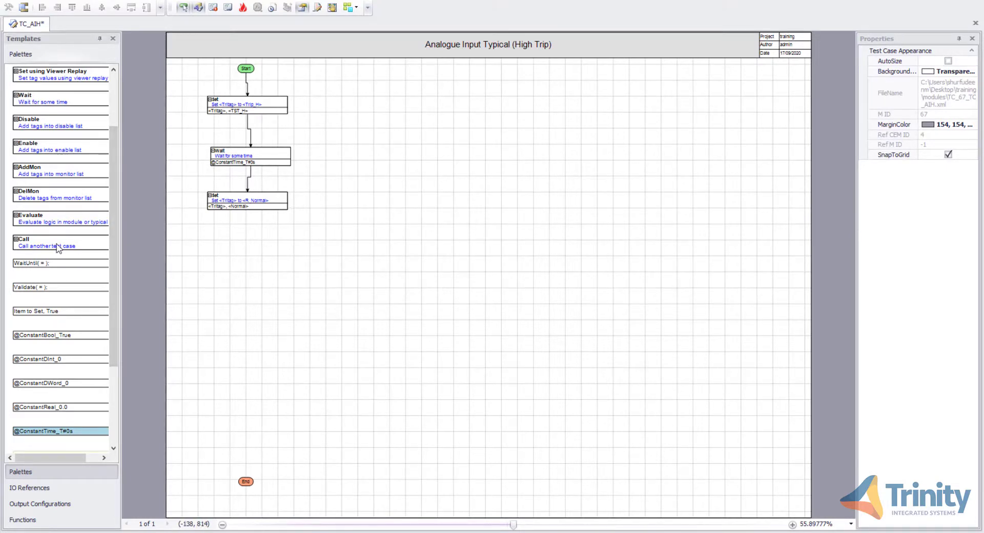
# Add a Call block calling TC_reset below the second Set block and connect it into the flow
pyautogui.moveTo(58, 246); pyautogui.dragTo(254, 256)
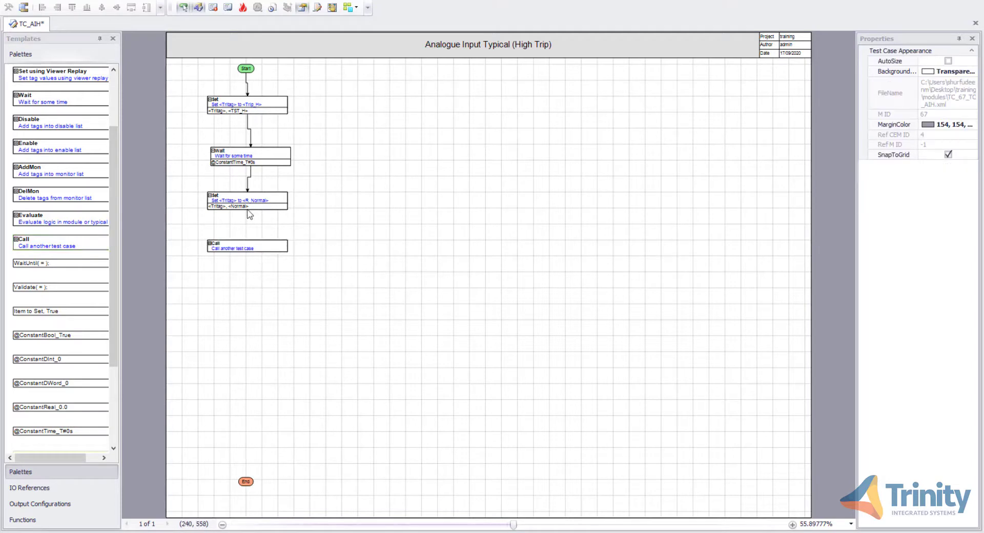
pyautogui.moveTo(248, 211); pyautogui.dragTo(247, 242)
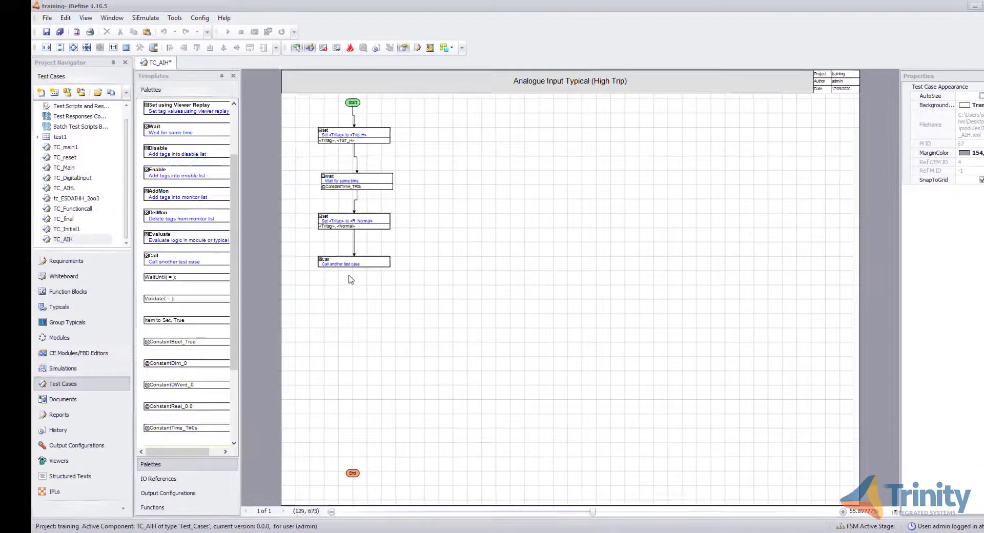
pyautogui.moveTo(90, 160); pyautogui.dragTo(353, 469)
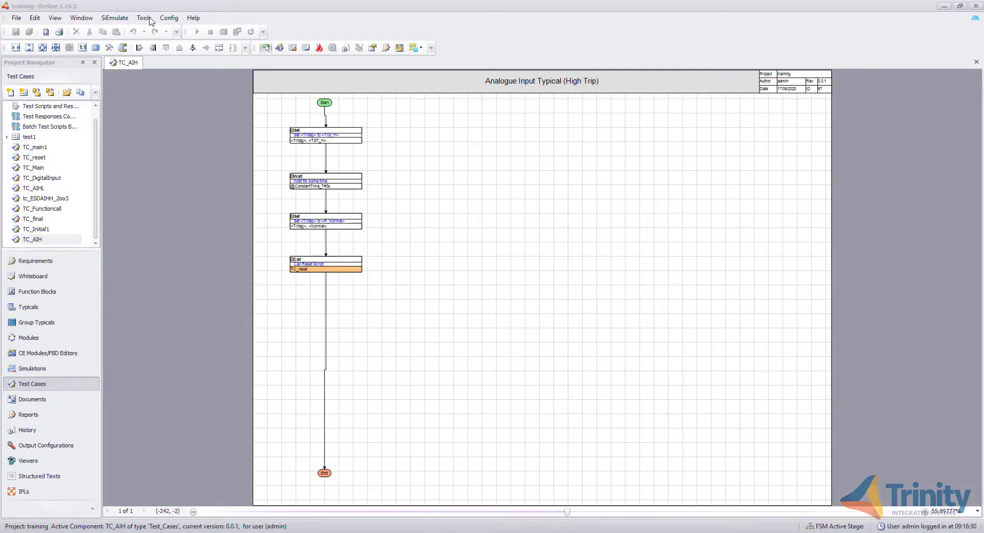
# Open the TC_final test case with the templates palette shown
pyautogui.click(148, 19)
pyautogui.click(169, 44)
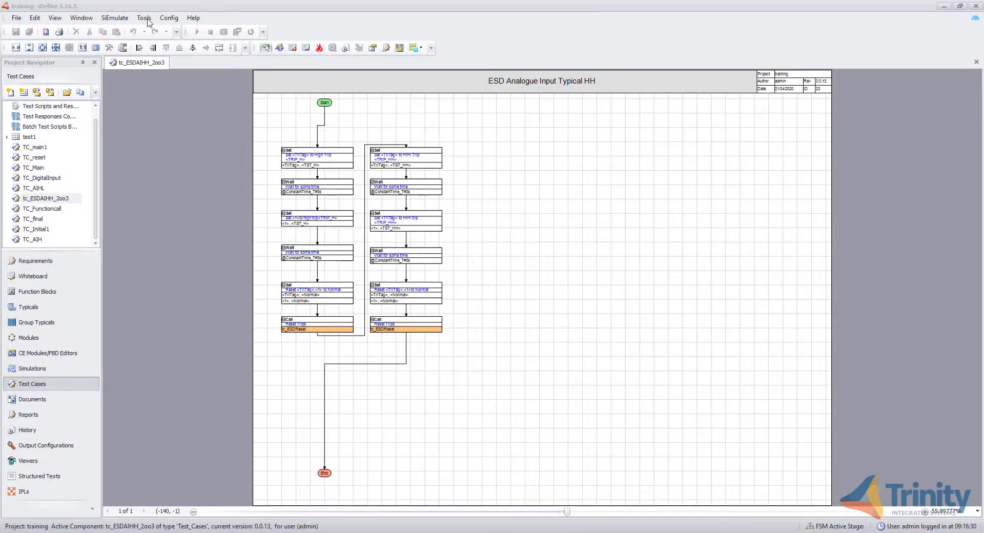
pyautogui.click(144, 18)
pyautogui.click(164, 39)
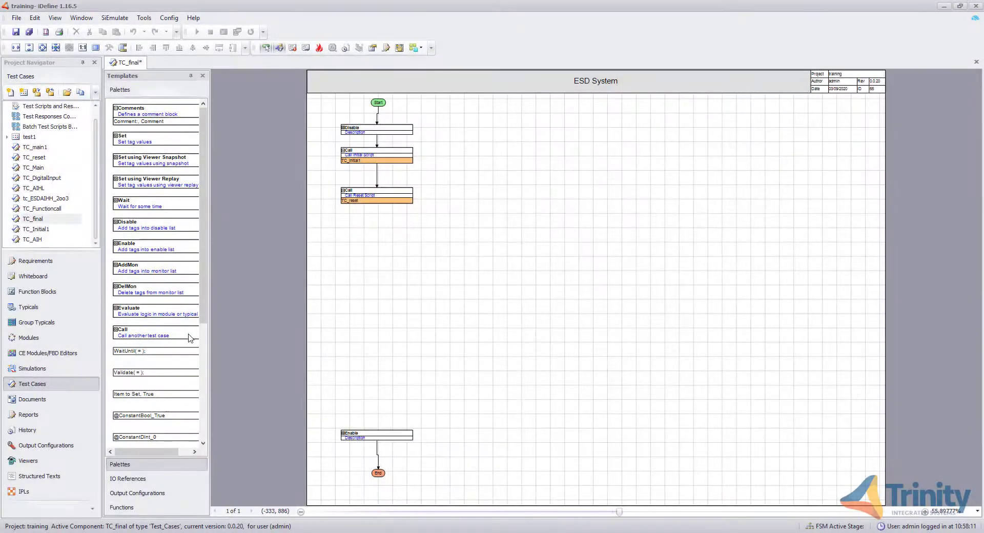
# Add a Call block calling TC_DigitalInput below the TC_reset call and connect it
pyautogui.moveTo(189, 336); pyautogui.dragTo(398, 252)
pyautogui.moveTo(378, 204); pyautogui.dragTo(380, 230)
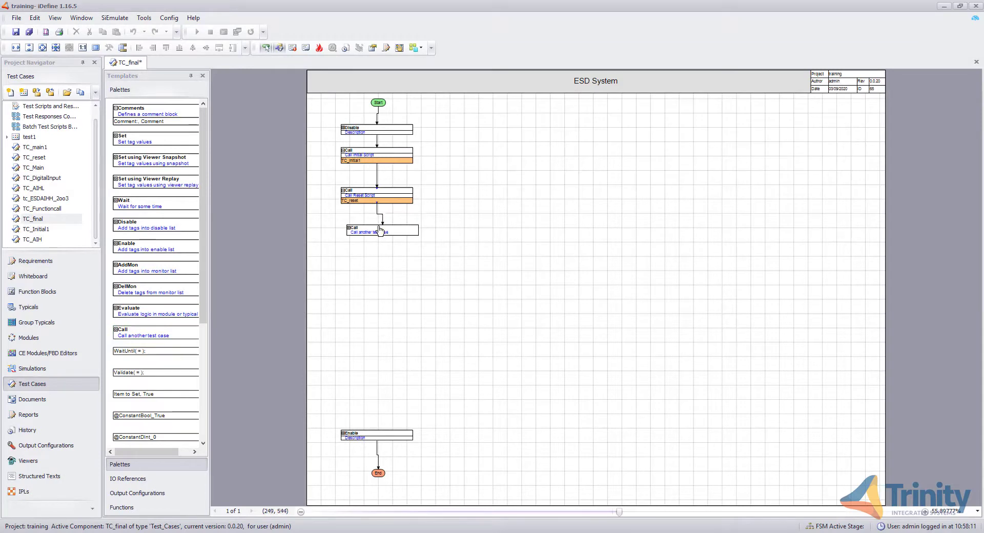
pyautogui.moveTo(61, 178); pyautogui.dragTo(354, 235)
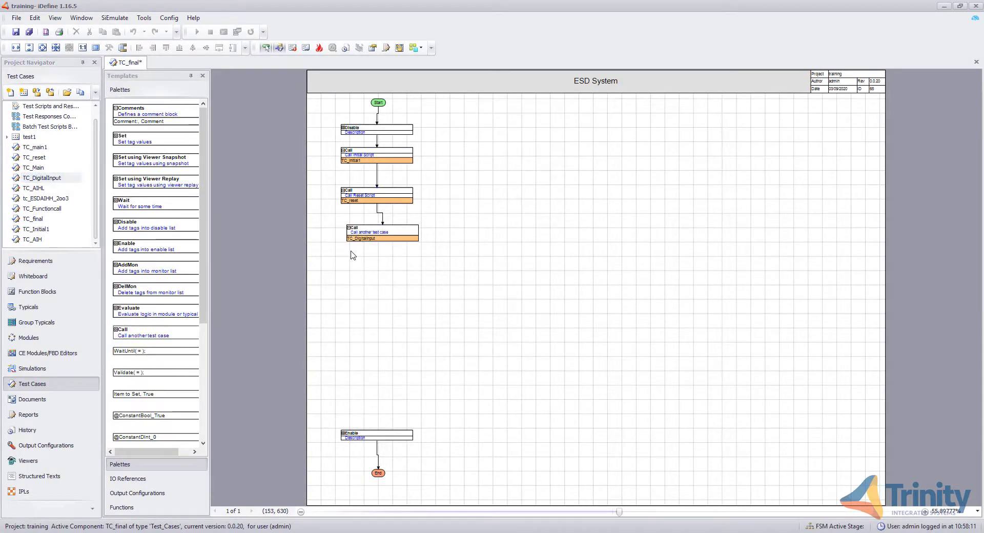
# Add the IO reference tag N_86_HS_1001A to the TC_DigitalInput call
pyautogui.click(164, 478)
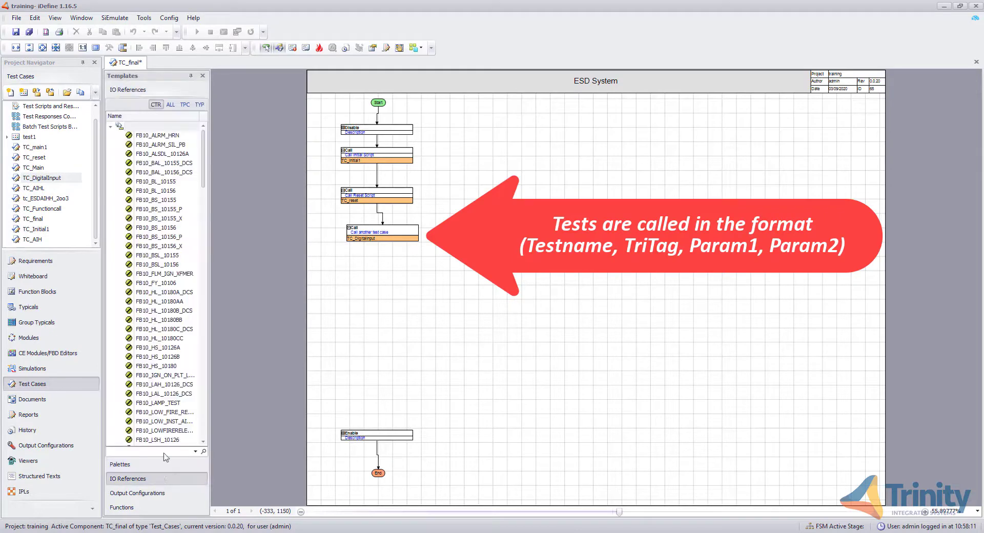
pyautogui.click(185, 104)
pyautogui.scroll(-10, 184, 202)
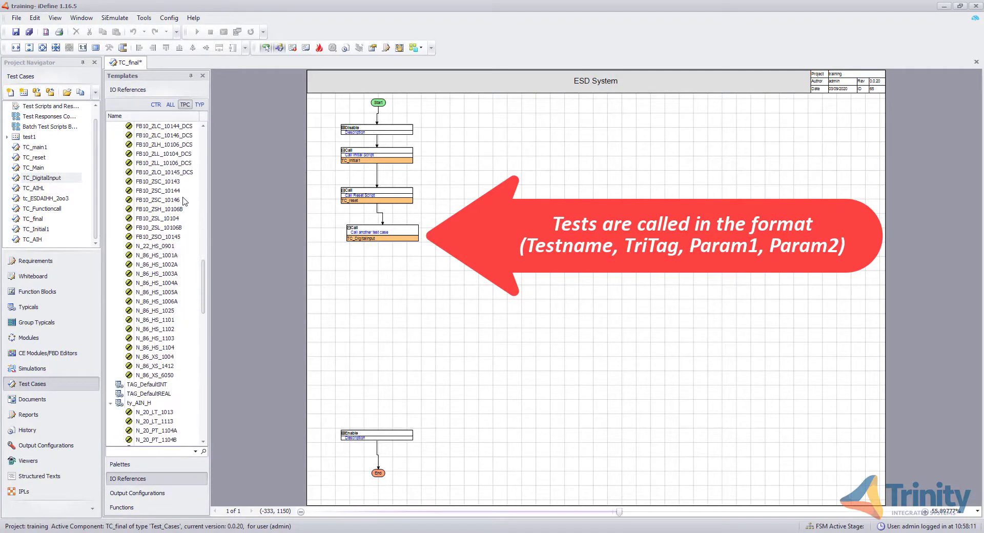
pyautogui.click(179, 256)
pyautogui.moveTo(177, 259); pyautogui.dragTo(365, 243)
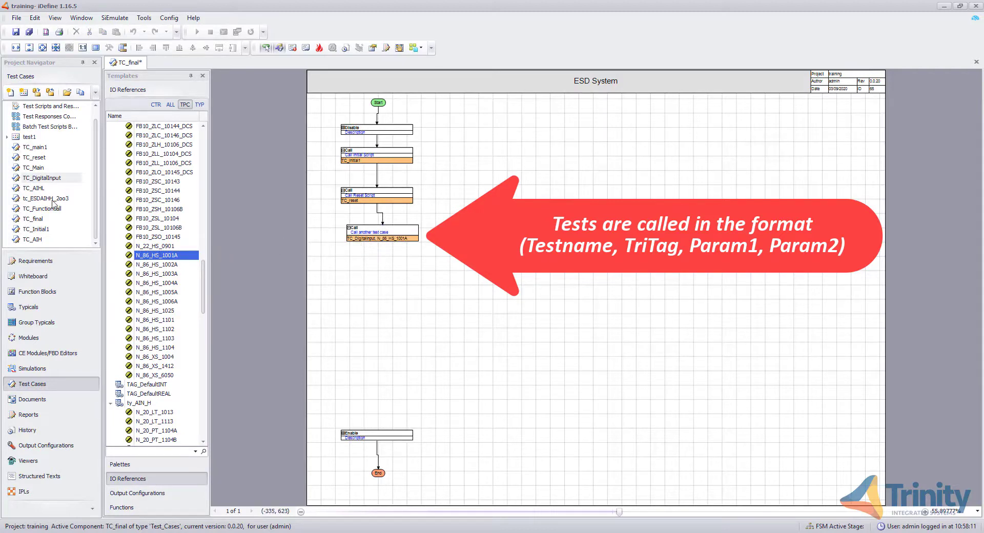
# Add a TC_AIH call with tag N_20_LT_1013 to the same Call block
pyautogui.click(37, 241)
pyautogui.moveTo(38, 240); pyautogui.dragTo(353, 237)
pyautogui.scroll(-4, 169, 323)
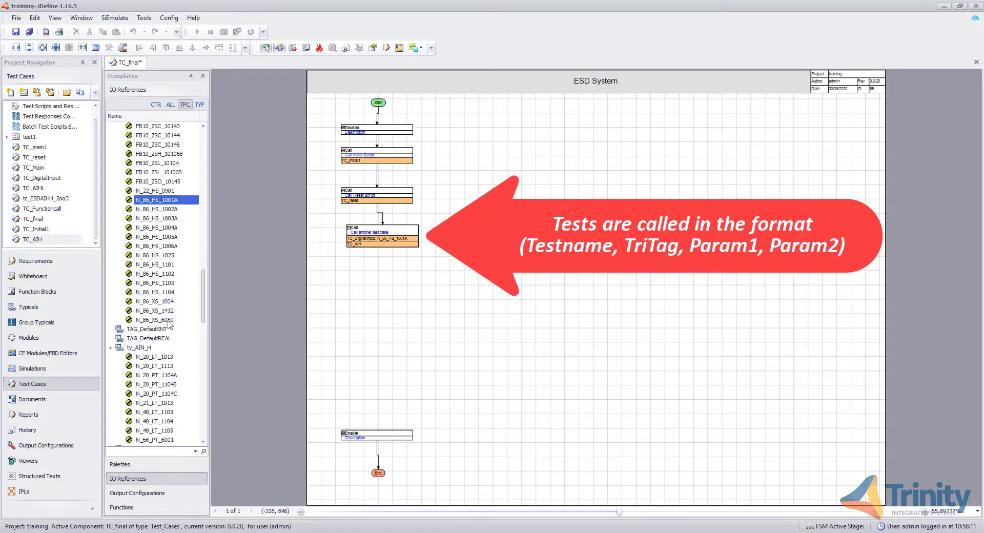
pyautogui.moveTo(156, 302); pyautogui.dragTo(363, 248)
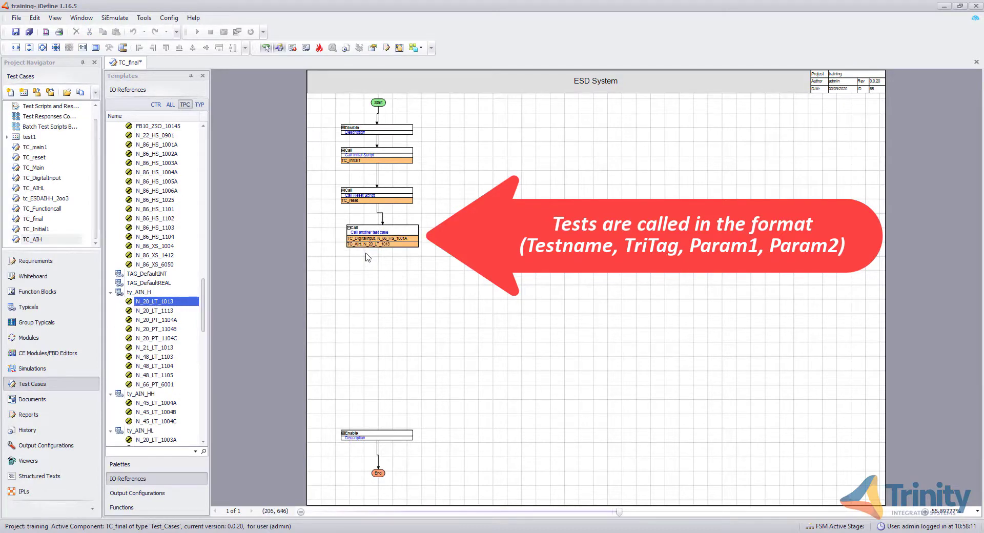
# Add a tc_ESDAIHH_2oo3 call with tags N_45_LT_1004A and N_45_LT_1004B to the Call block
pyautogui.moveTo(61, 199); pyautogui.dragTo(352, 232)
pyautogui.scroll(-2, 173, 353)
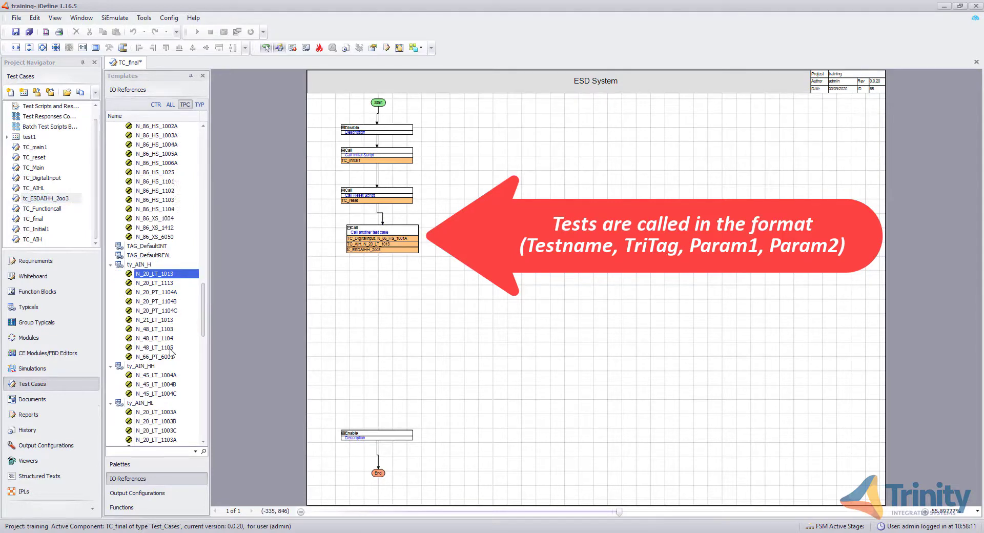
pyautogui.moveTo(169, 349); pyautogui.dragTo(385, 255)
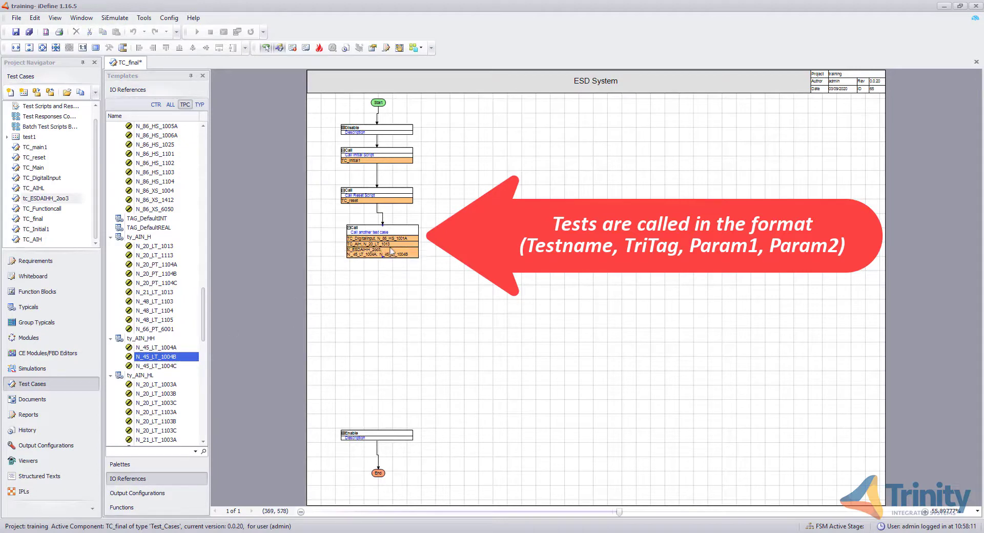
# Widen the Call block, connect it to the Enable block above End, and save the test case
pyautogui.click(392, 251)
pyautogui.moveTo(419, 225); pyautogui.dragTo(456, 225)
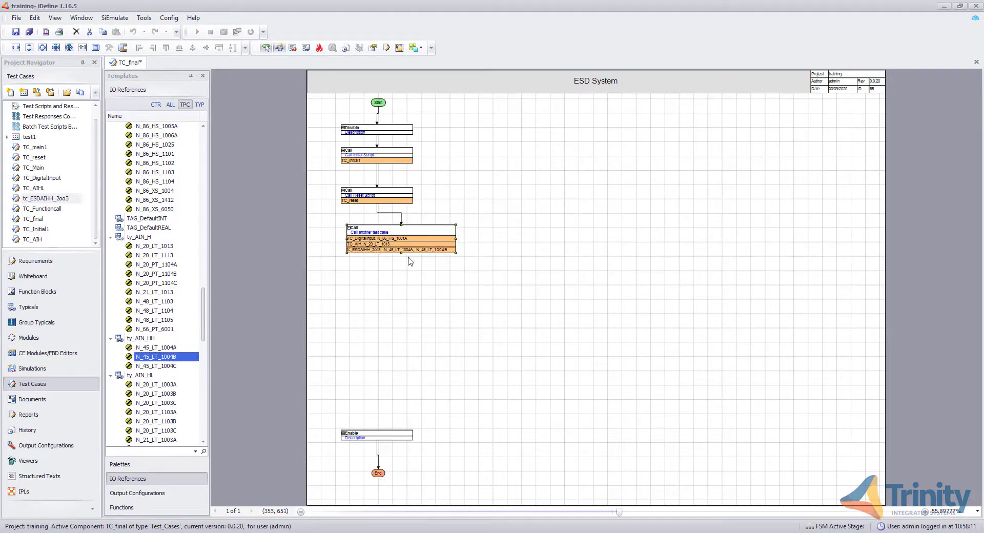
pyautogui.moveTo(401, 254); pyautogui.dragTo(377, 434)
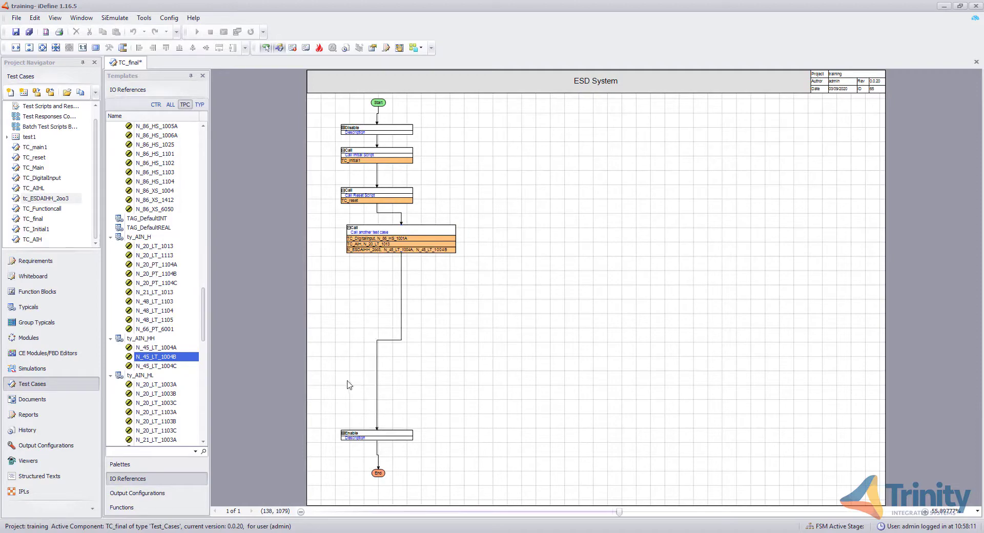
pyautogui.click(16, 32)
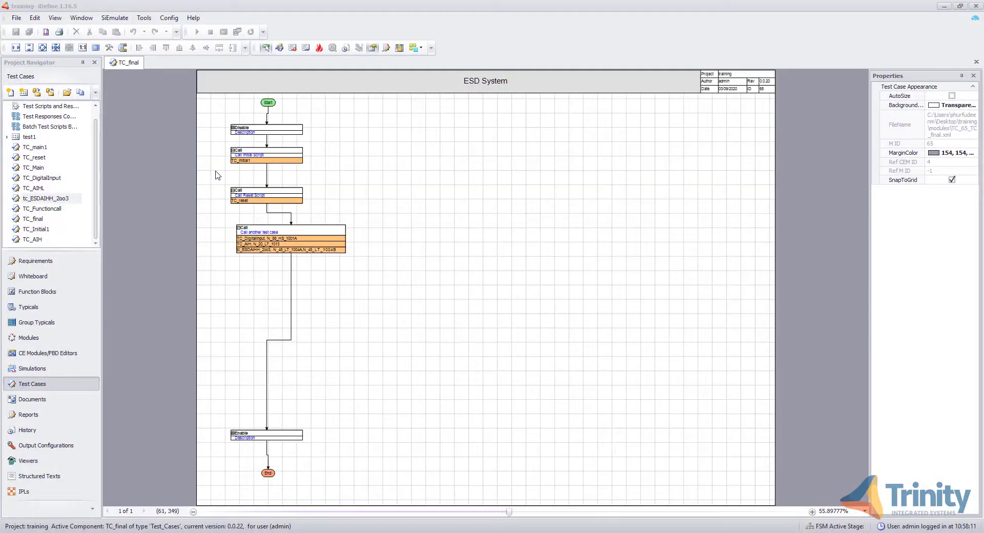
# Open the test case command list for TC_final and start a continuous run on SiEmulator
pyautogui.click(110, 49)
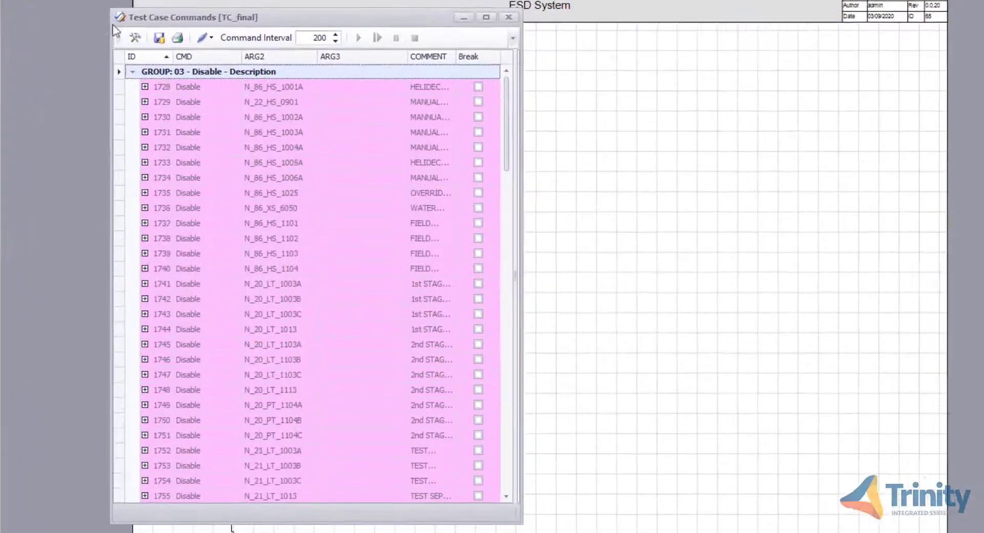
pyautogui.click(198, 105)
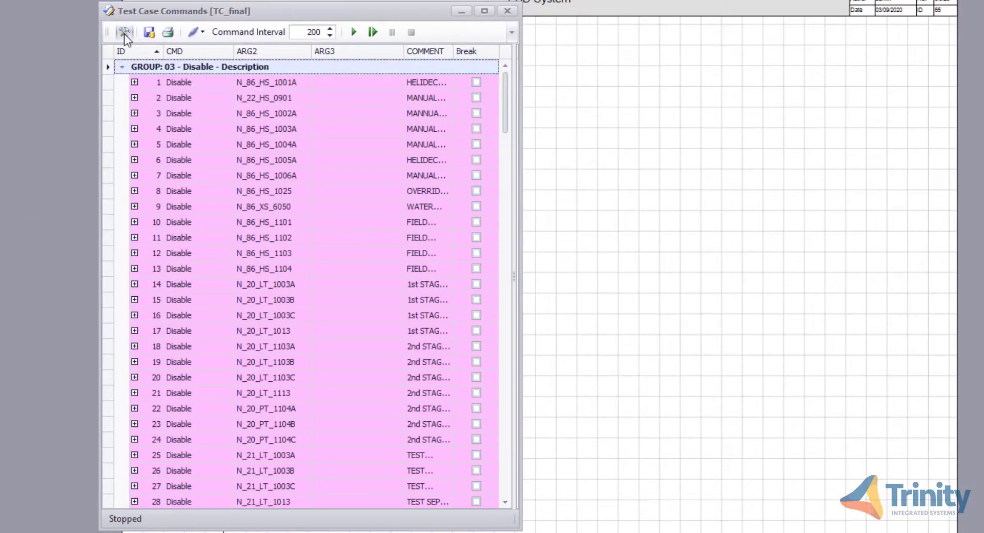
pyautogui.click(351, 33)
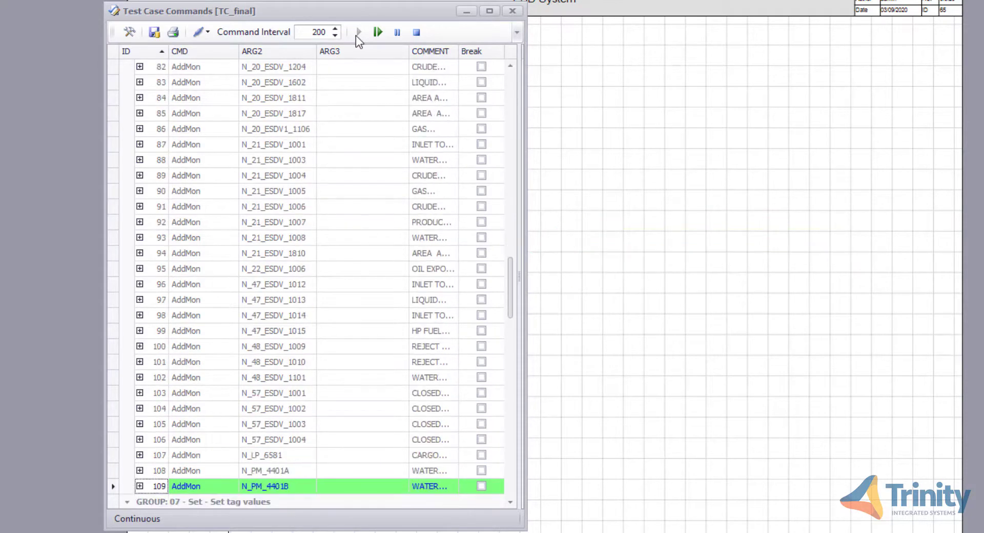
# Alternate between single-stepping and continuous running through the digital input and analogue high-trip commands
pyautogui.click(374, 32)
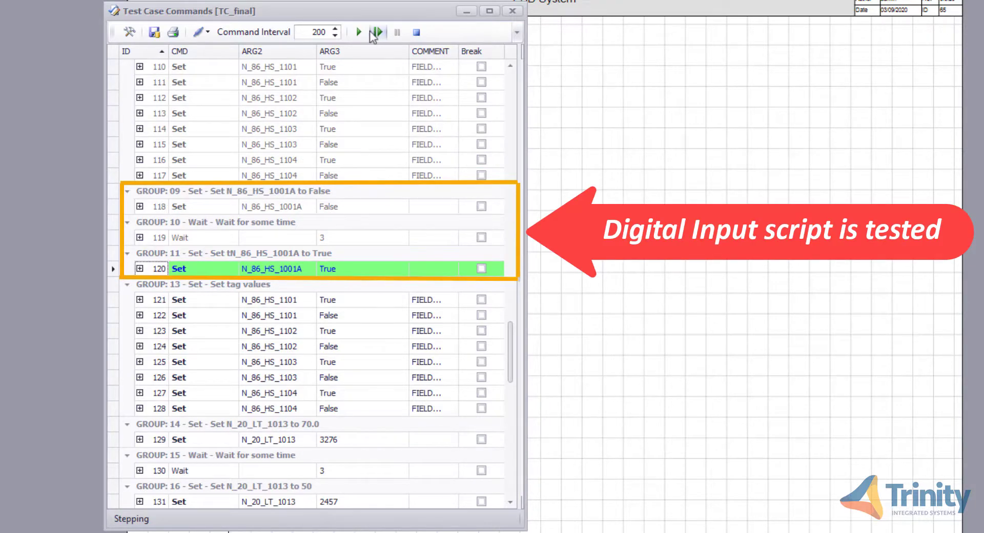
pyautogui.click(358, 32)
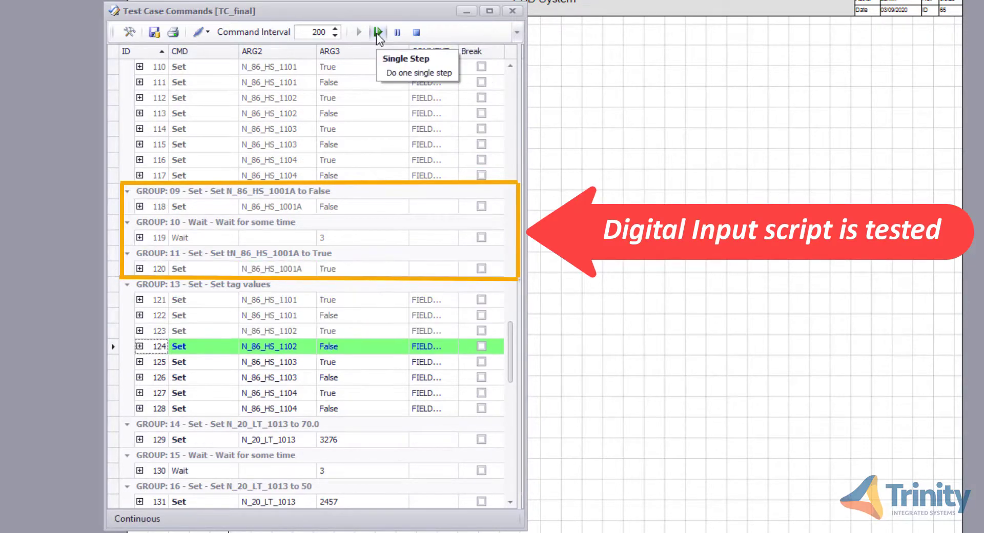
pyautogui.click(378, 32)
pyautogui.click(377, 32)
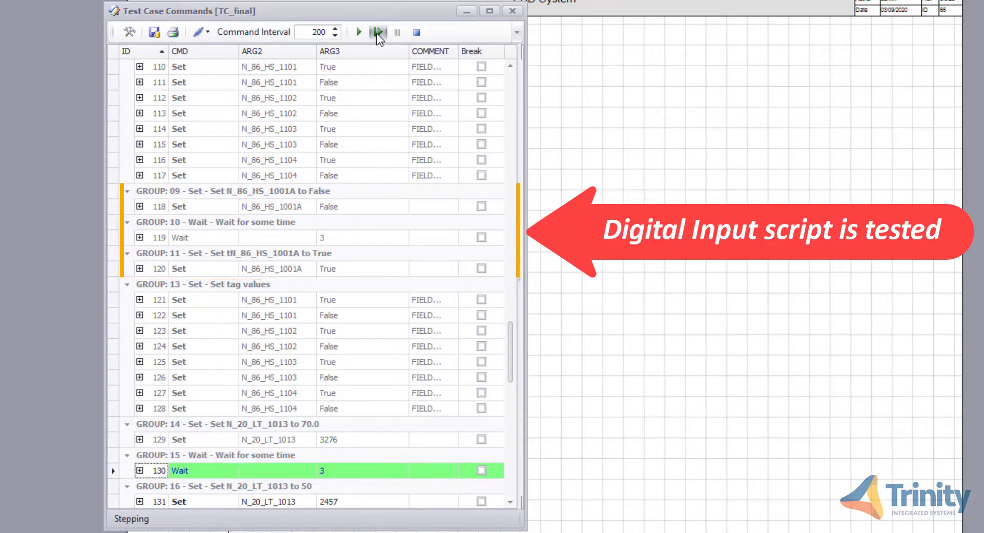
pyautogui.click(377, 32)
pyautogui.click(378, 32)
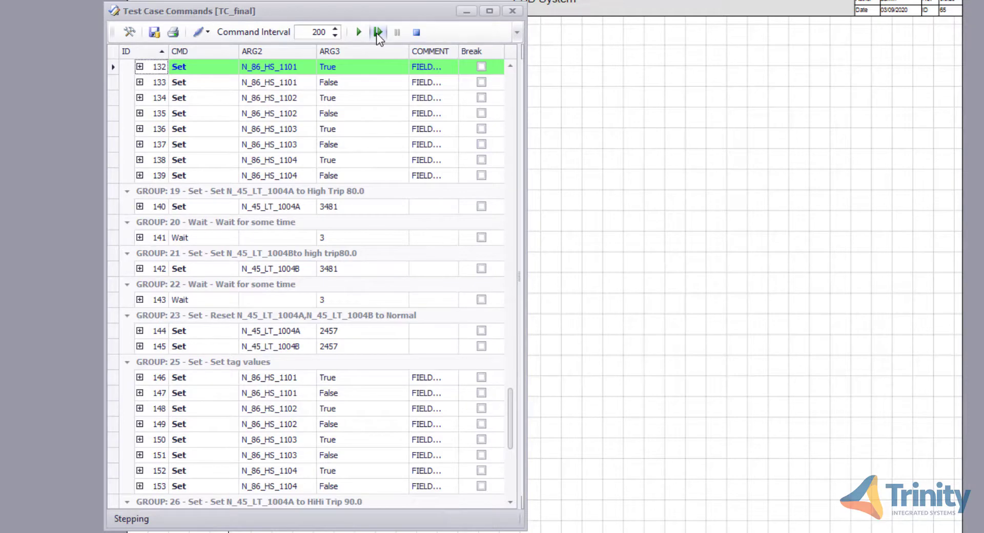
# Continue the run, single-stepping through the analogue high-high trip commands and resuming continuous mode
pyautogui.scroll(4, 377, 34)
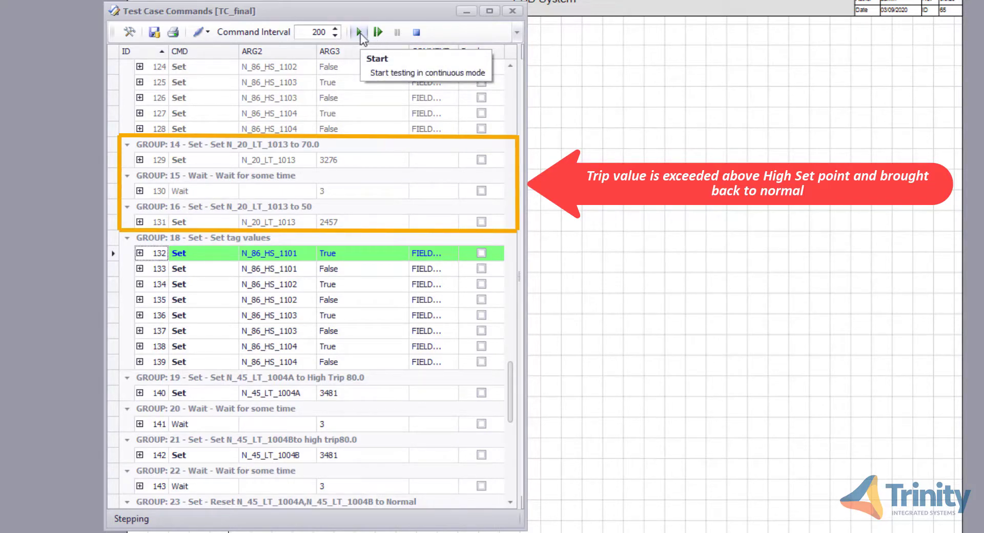
pyautogui.click(360, 32)
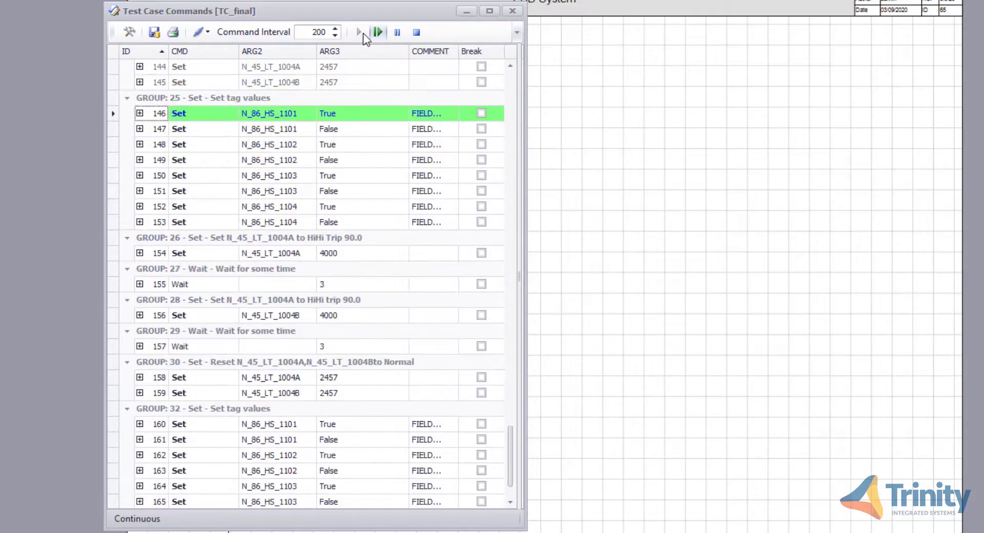
pyautogui.click(378, 32)
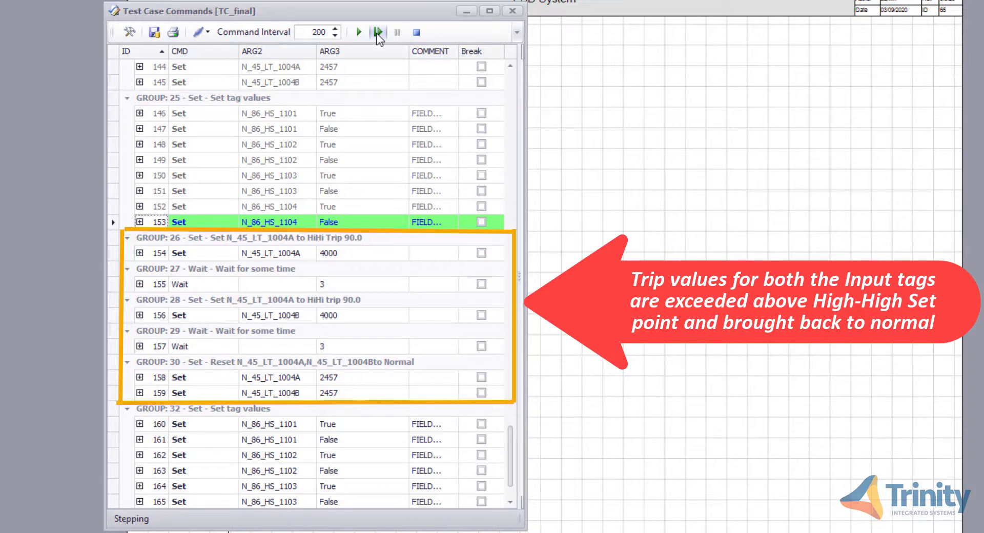
pyautogui.click(360, 32)
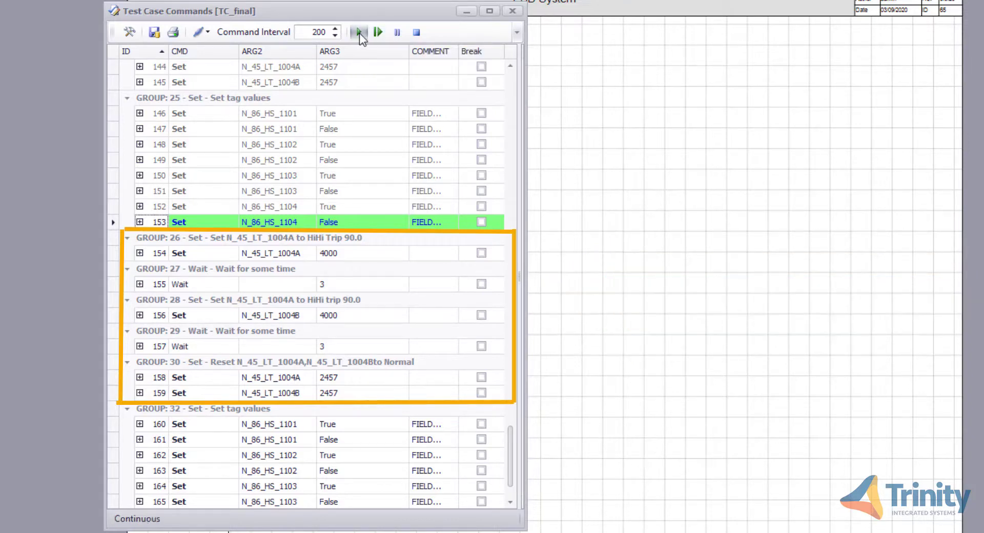